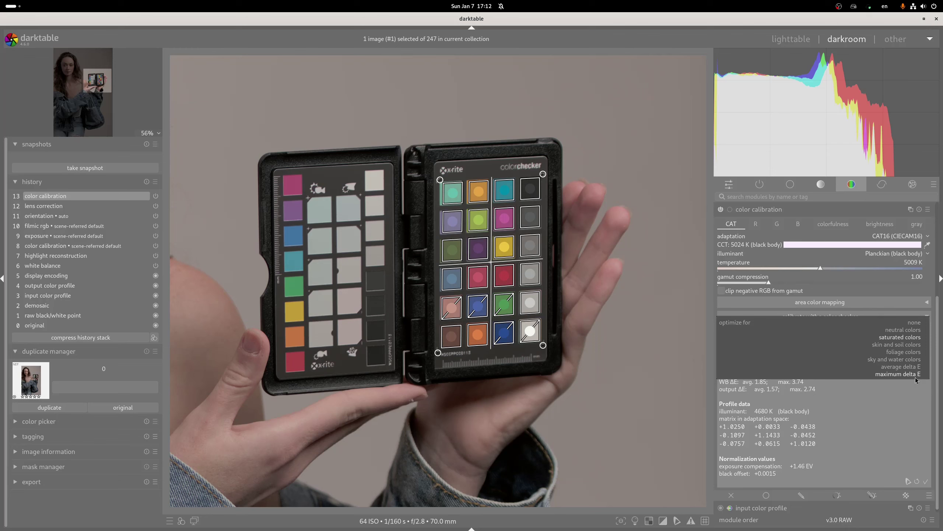
Optimize the color checker calibration for maximum delta E and recompute the profile
left_click(914, 342)
left_click(917, 482)
mouse_move(780, 386)
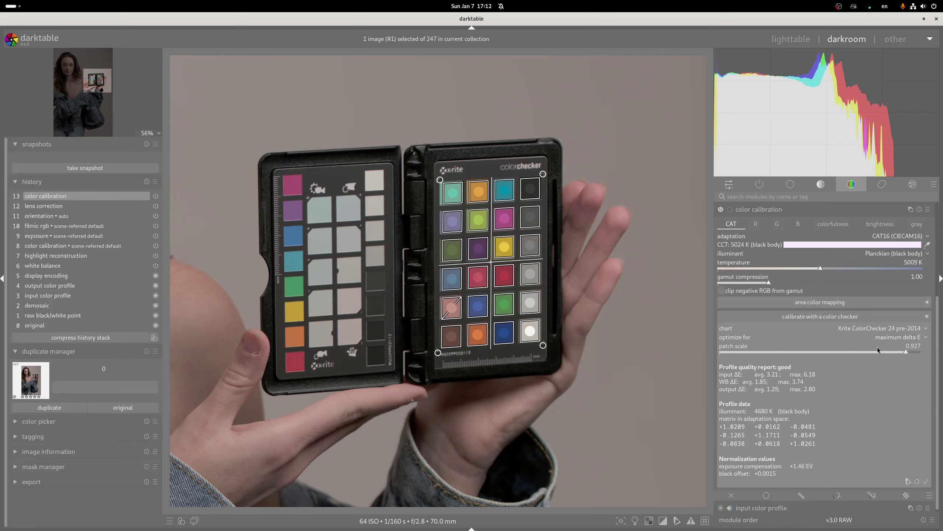
Switch the color checker optimization to saturated colors and recompute the profile
left_click(903, 337)
left_click(910, 301)
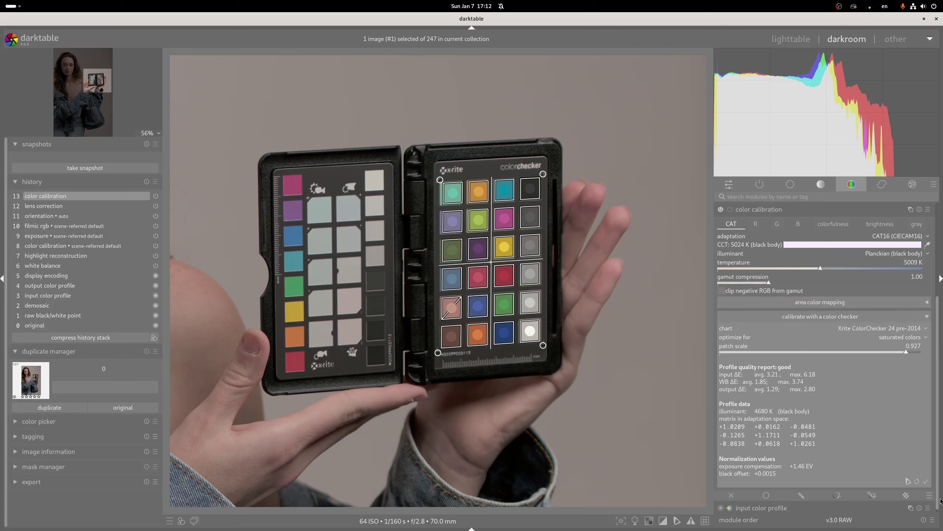
left_click(918, 482)
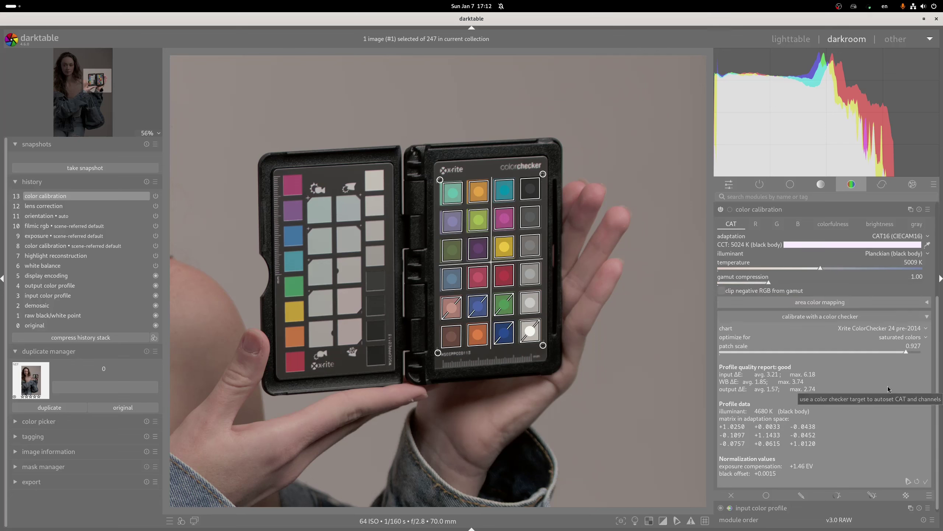
Recompute the color checker profile with maximum delta E optimization for comparison
left_click(903, 337)
left_click(905, 374)
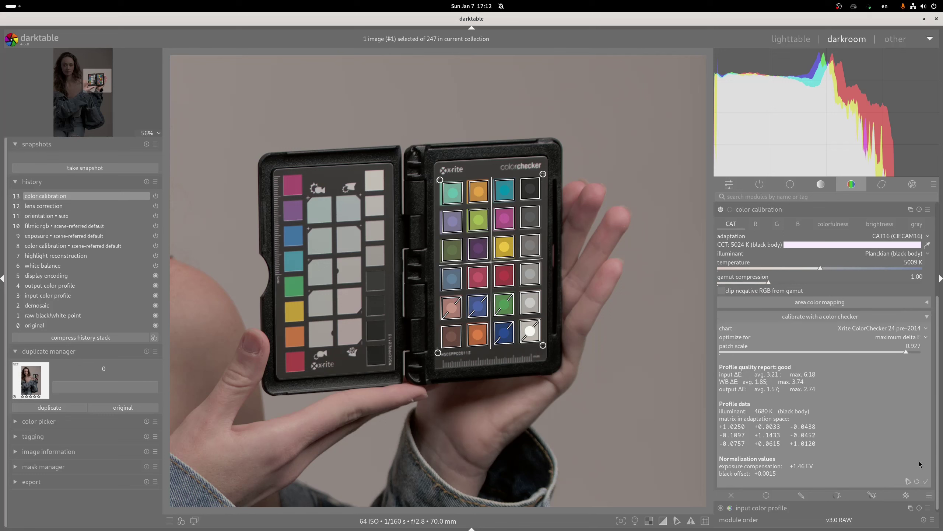
left_click(917, 480)
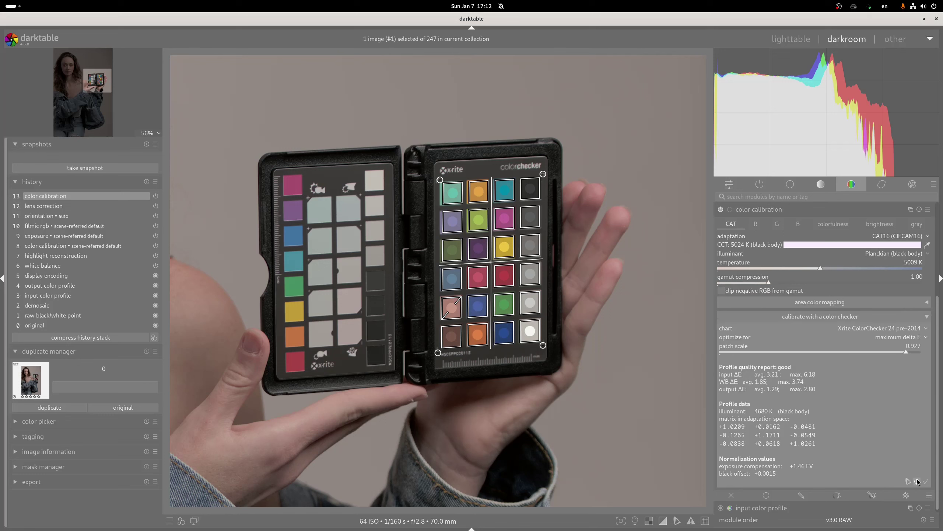
Recompute the color checker profile optimized for saturated colors and accept it into color calibration
left_click(894, 338)
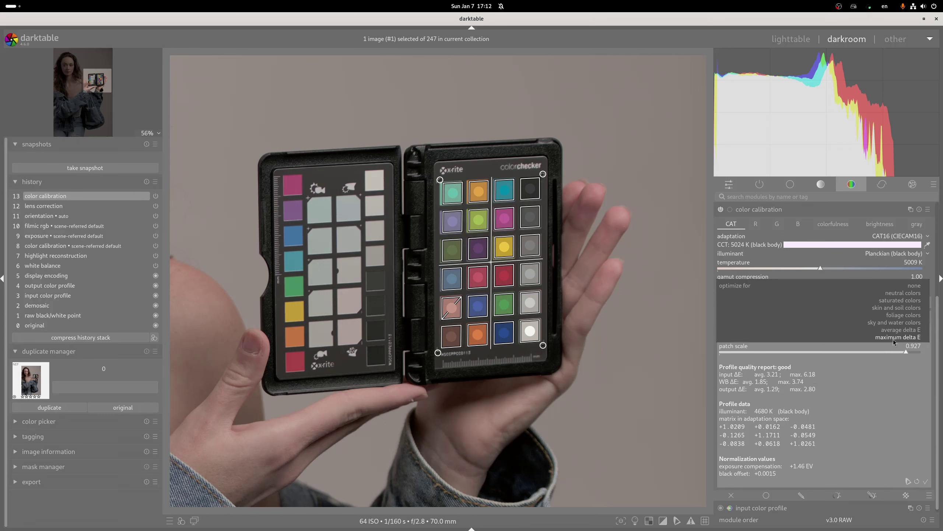
left_click(903, 302)
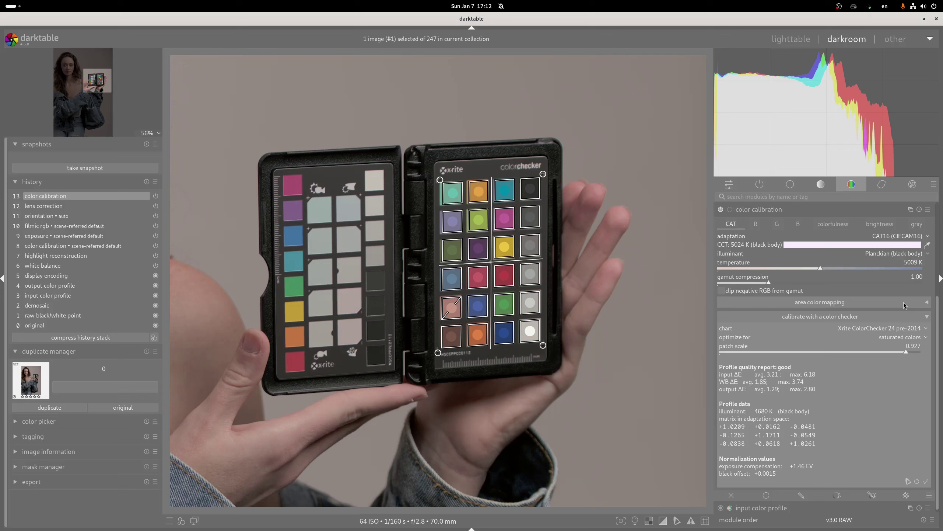
left_click(917, 481)
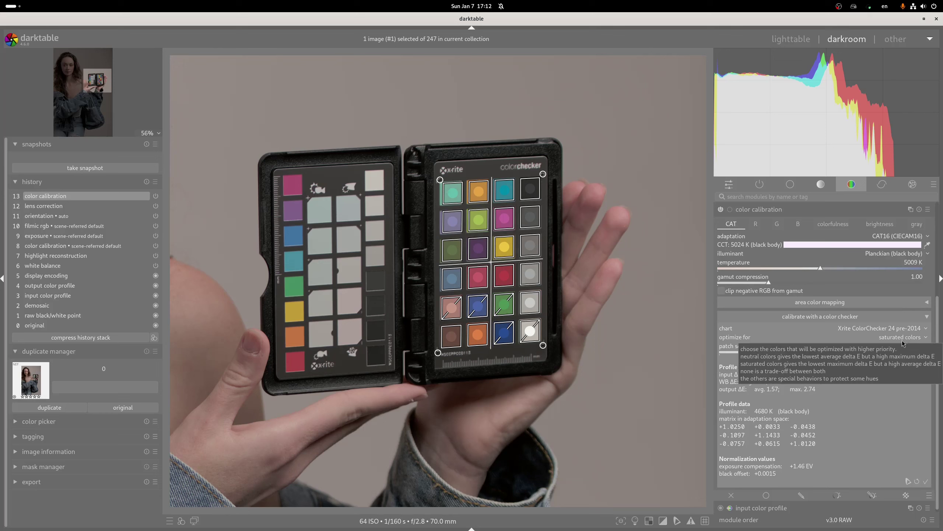
left_click(926, 481)
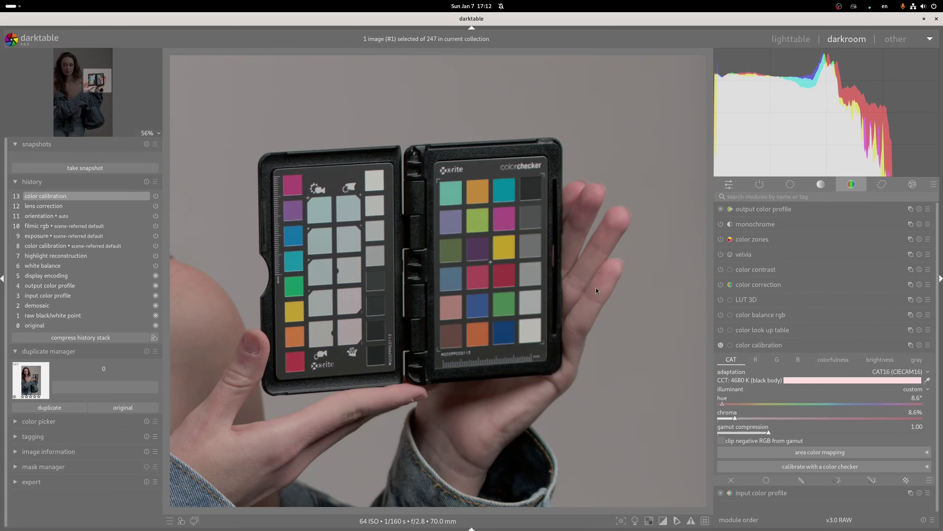
Compare the whole photo at the orientation history state with the final color calibration state
scroll(435, 165, "down", 5)
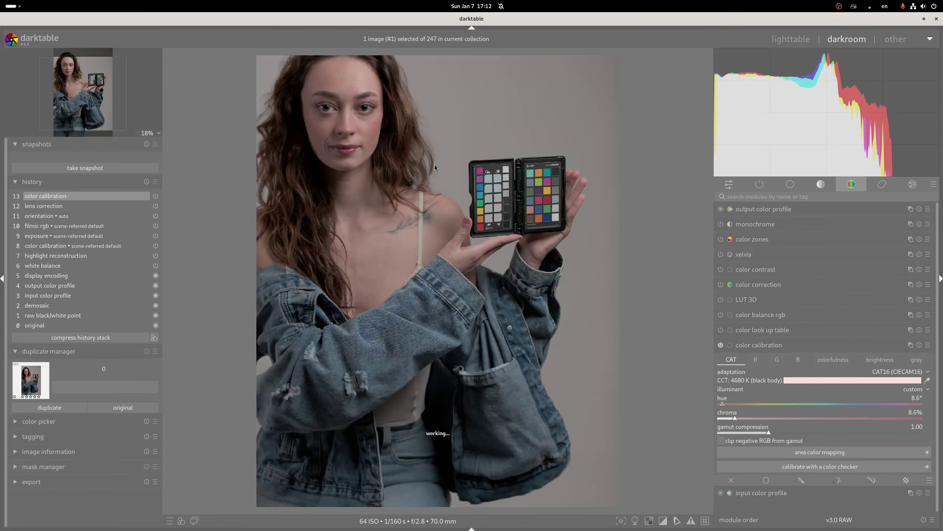
left_click(127, 217)
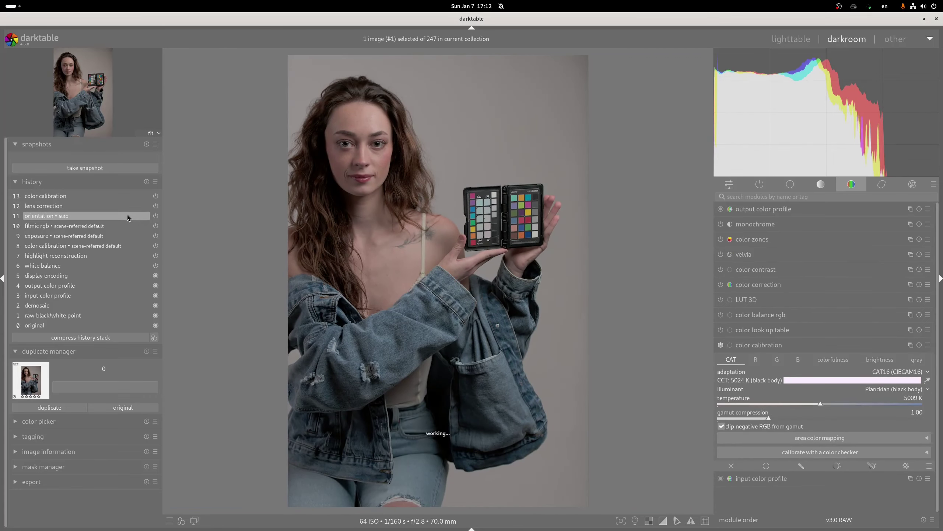
left_click(122, 194)
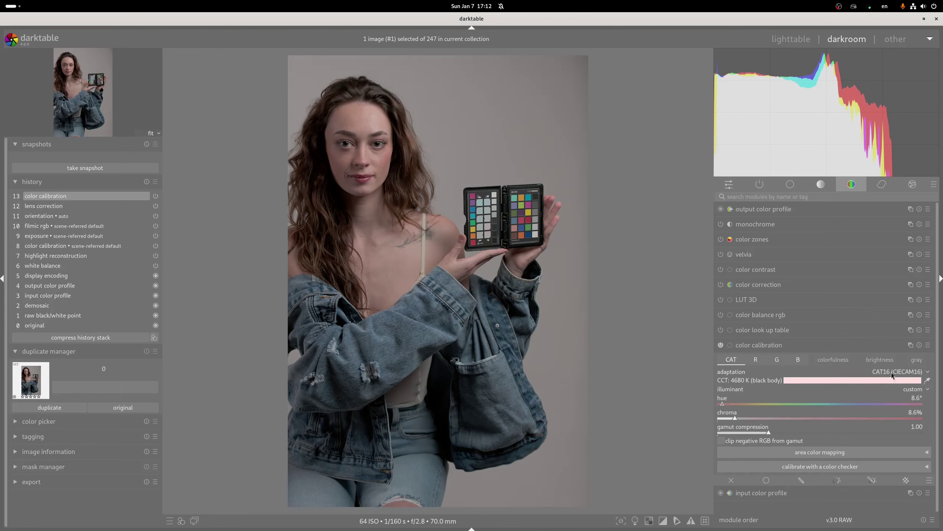
Try sampling the illuminant from the 24-patch chart's white patch, then from a grey and a white patch in the opposite page's neutral column
scroll(557, 223, "up", 4)
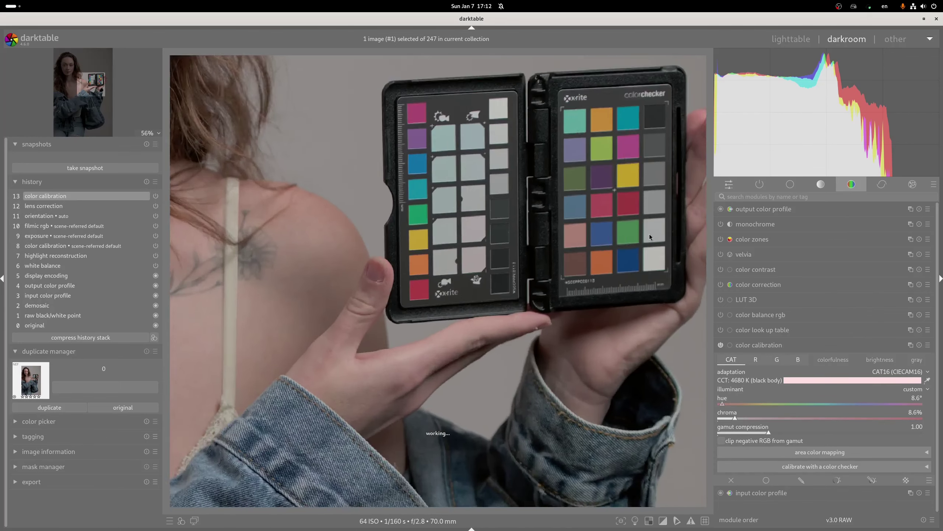
scroll(649, 234, "up", 2)
left_click(927, 380)
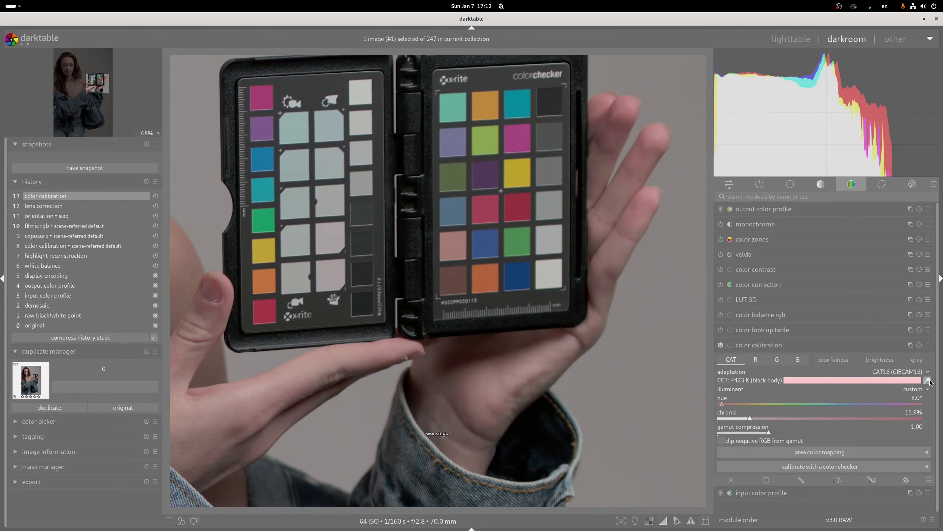
left_click_drag(541, 269, 558, 286)
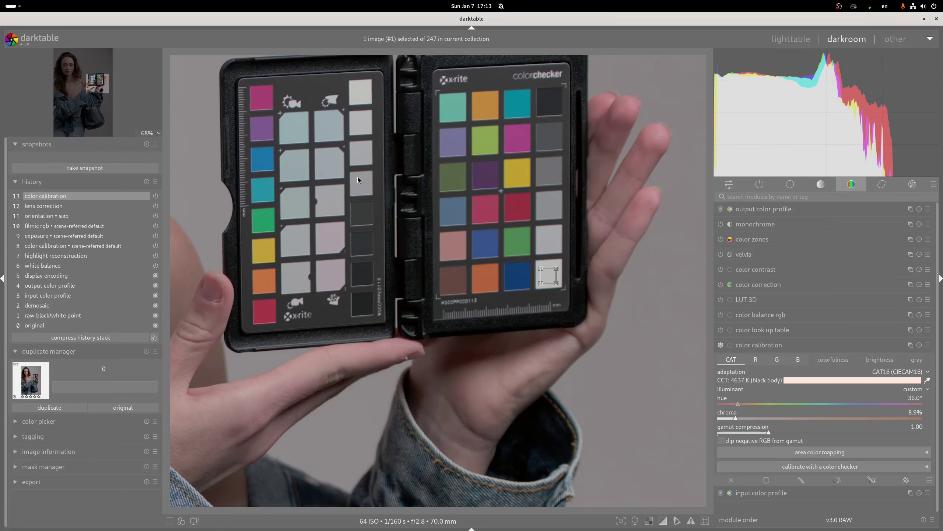
left_click_drag(356, 177, 369, 189)
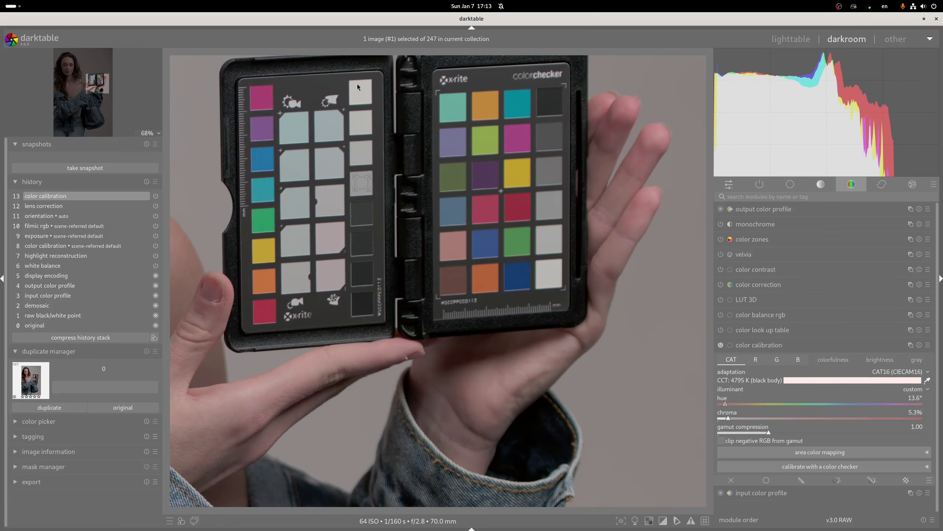
left_click_drag(356, 85, 368, 106)
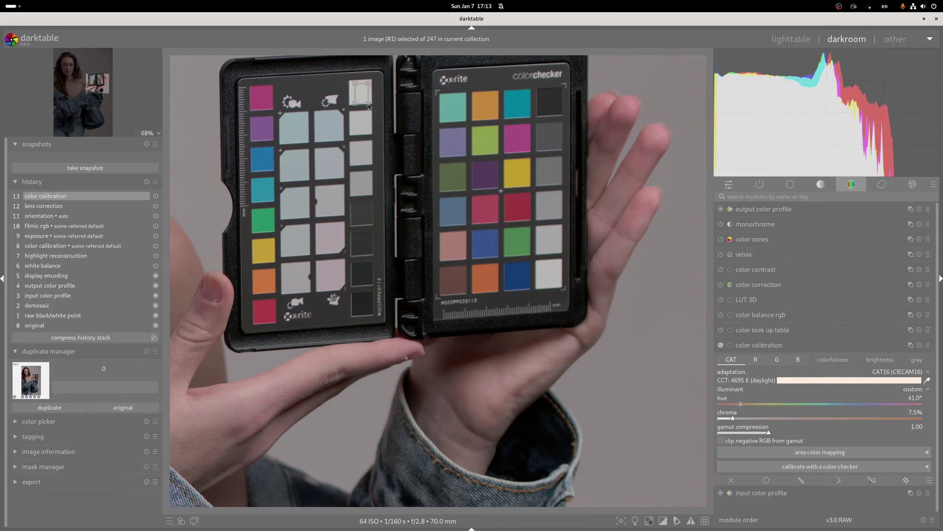
Resample the color calibration illuminant from the white patch of the 24-patch chart
scroll(572, 159, "down", 3)
scroll(542, 200, "up", 2)
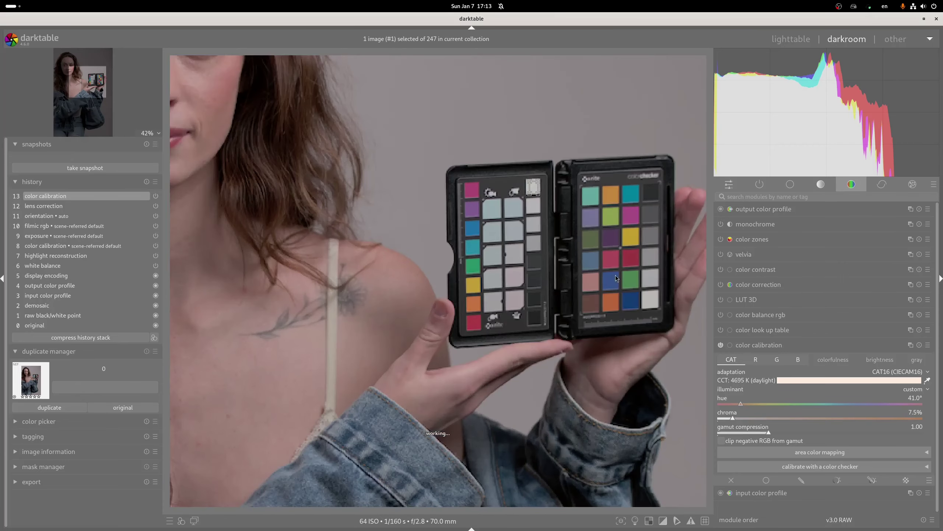
left_click_drag(643, 294, 656, 308)
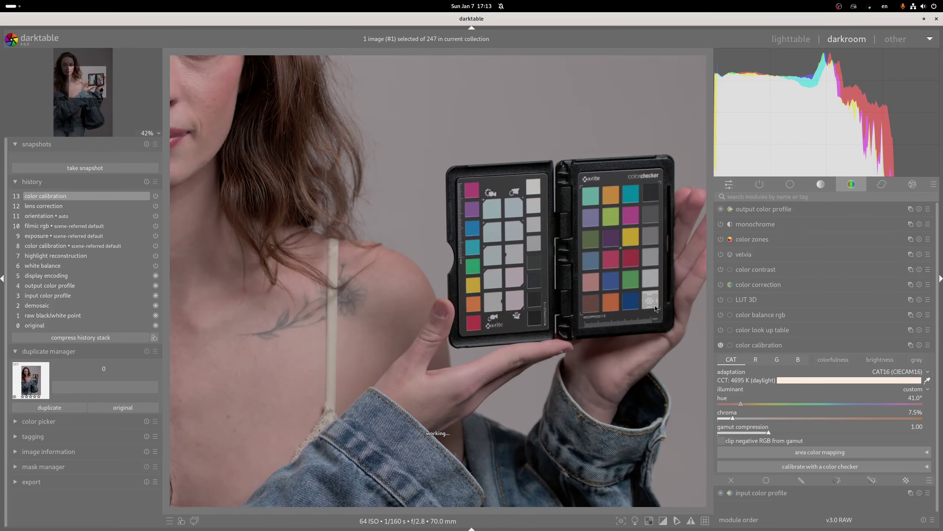
scroll(534, 74, "down", 2)
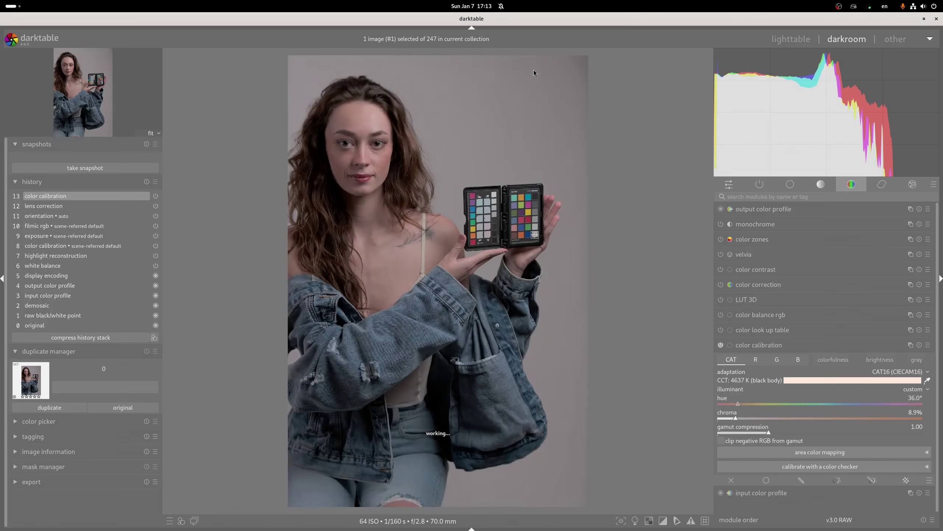
Try sampling the illuminant from the light grey patches in the neutral column beside the creative-enhancement targets
scroll(565, 198, "up", 4)
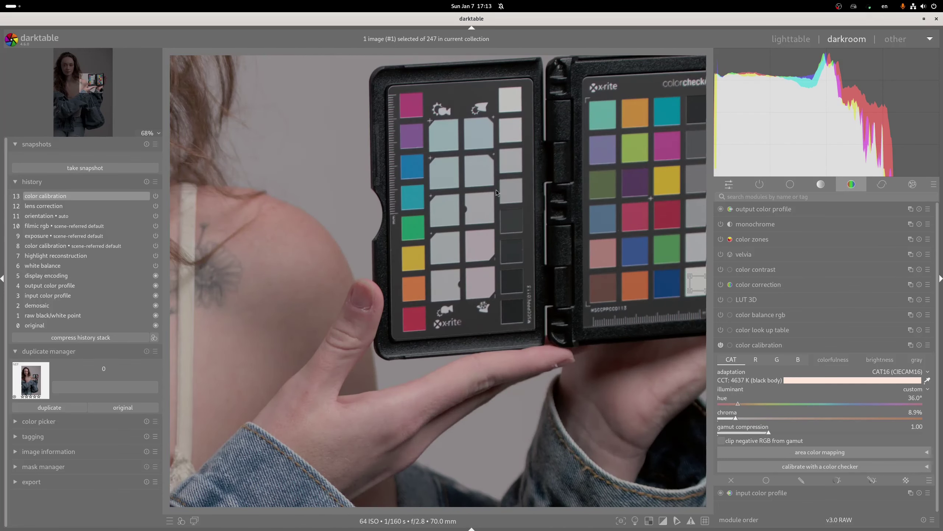
left_click(510, 193)
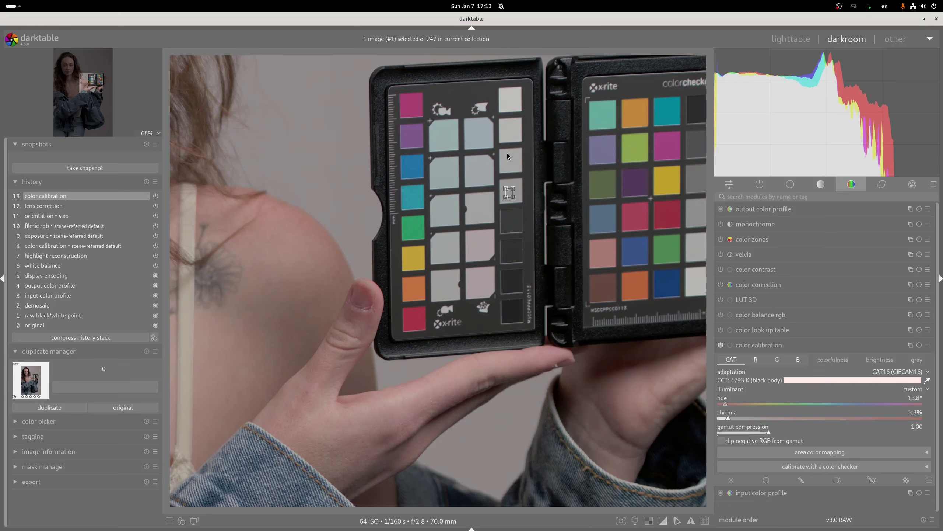
left_click_drag(508, 154, 520, 198)
Compare the grey-sampled white balance with the orientation history state, returning to the final color calibration state
scroll(611, 225, "down", 4)
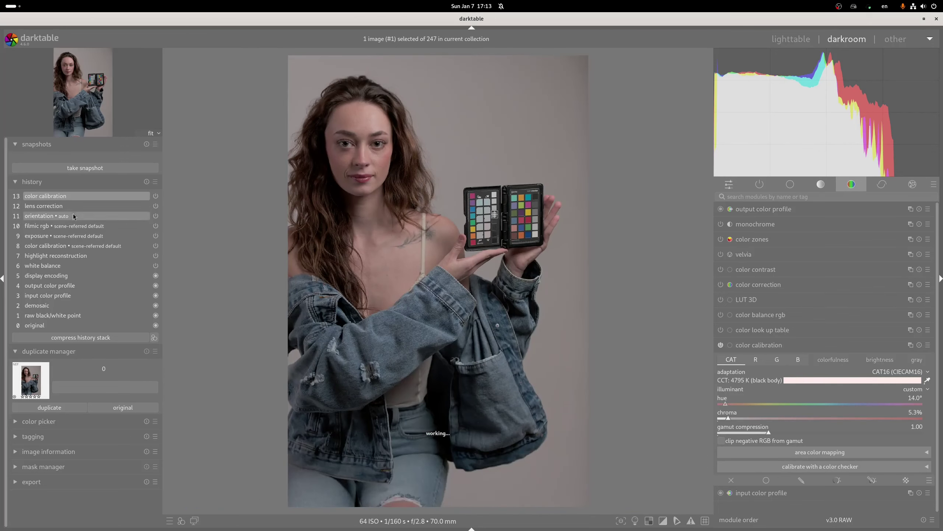
left_click(75, 215)
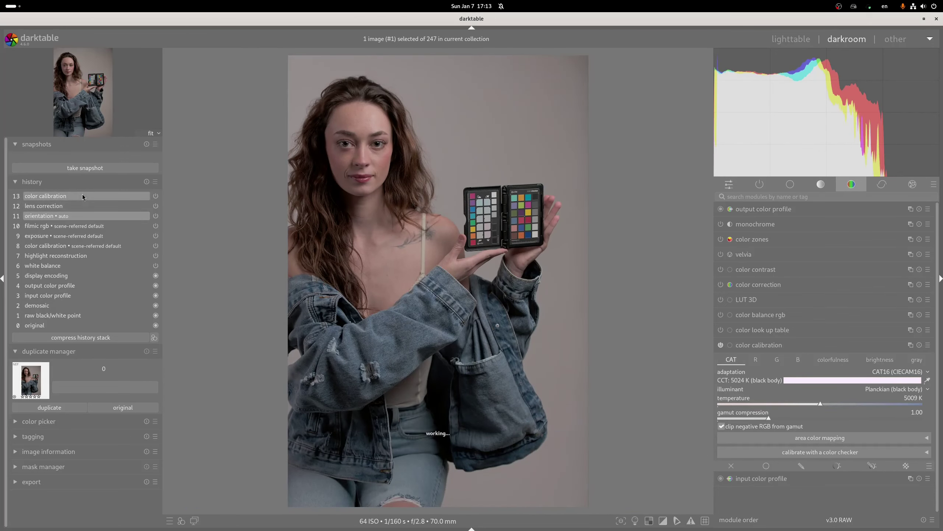
left_click(83, 195)
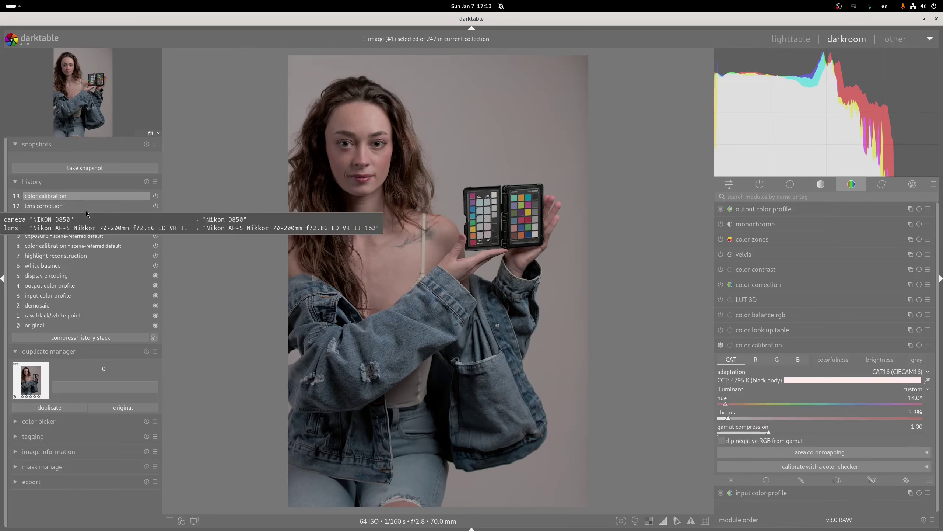
left_click(86, 213)
left_click(91, 197)
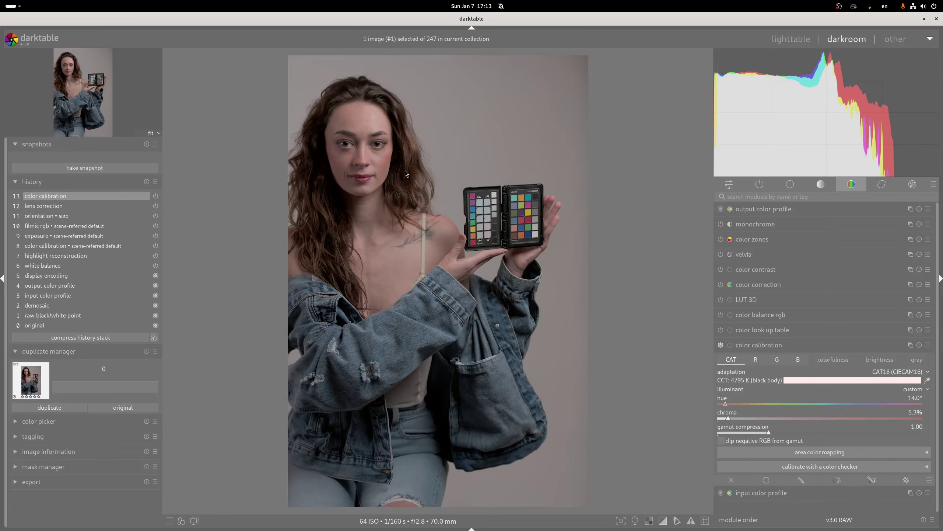
Set the color calibration illuminant by sampling the 24-patch chart's white patch
middle_click(475, 162)
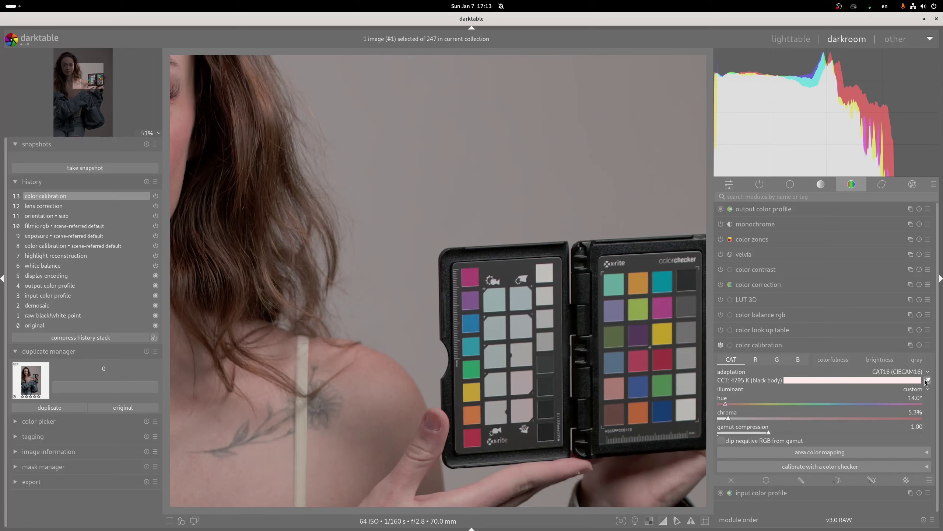
left_click(926, 382)
left_click_drag(683, 402, 693, 418)
middle_click(585, 233)
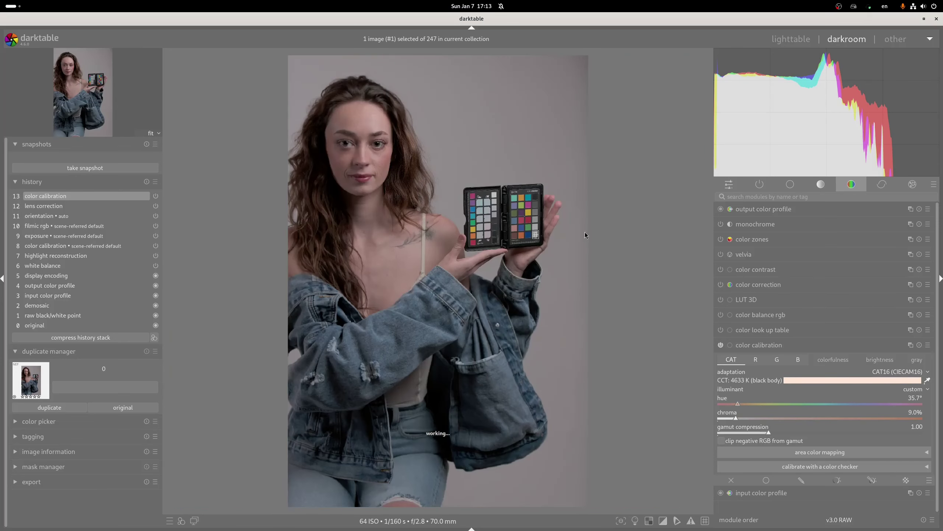
Collapse color calibration and compare the orientation history state with the white-sampled color calibration result
left_click(841, 346)
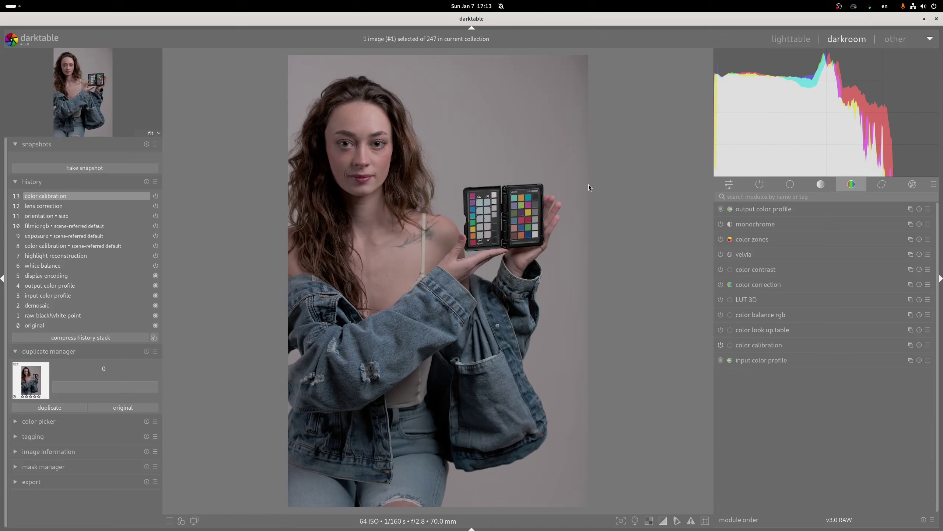
left_click(37, 215)
left_click(68, 195)
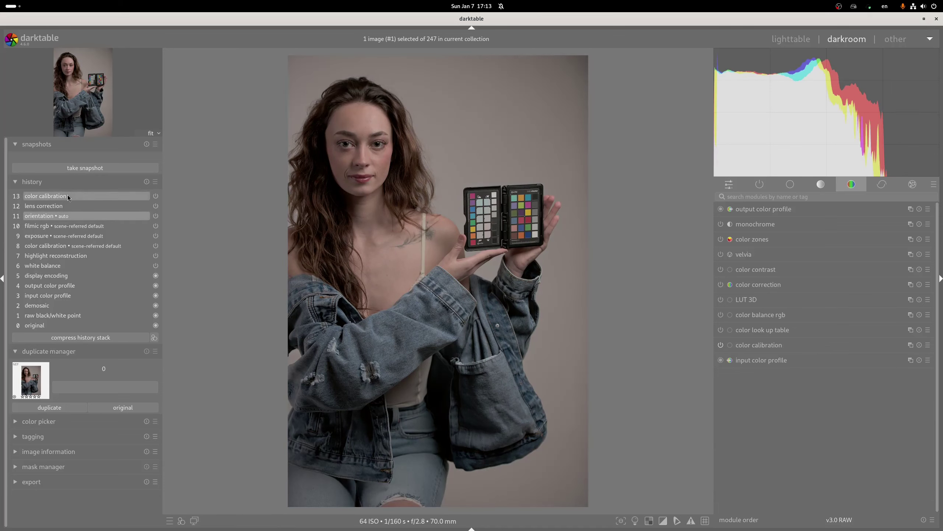
Reopen color calibration and set its illuminant chroma to 16.4%
left_click(809, 346)
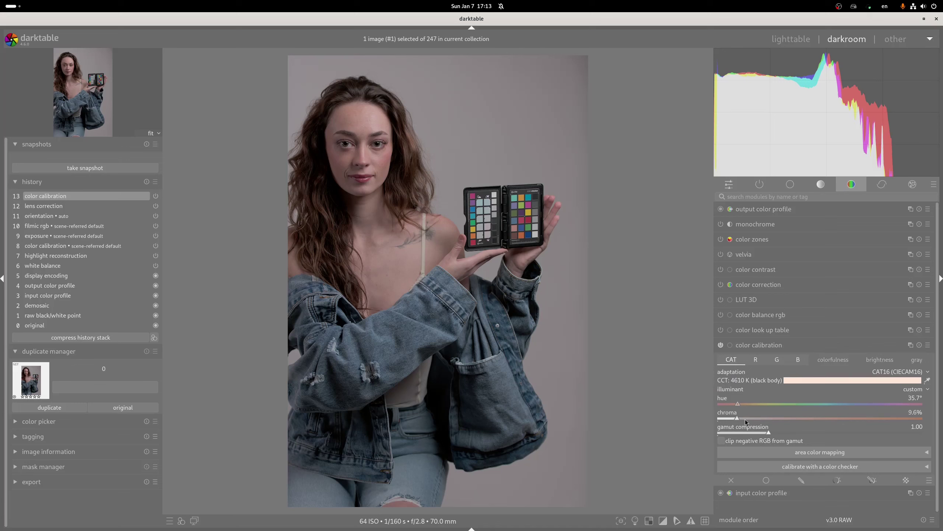
left_click_drag(737, 418, 751, 421)
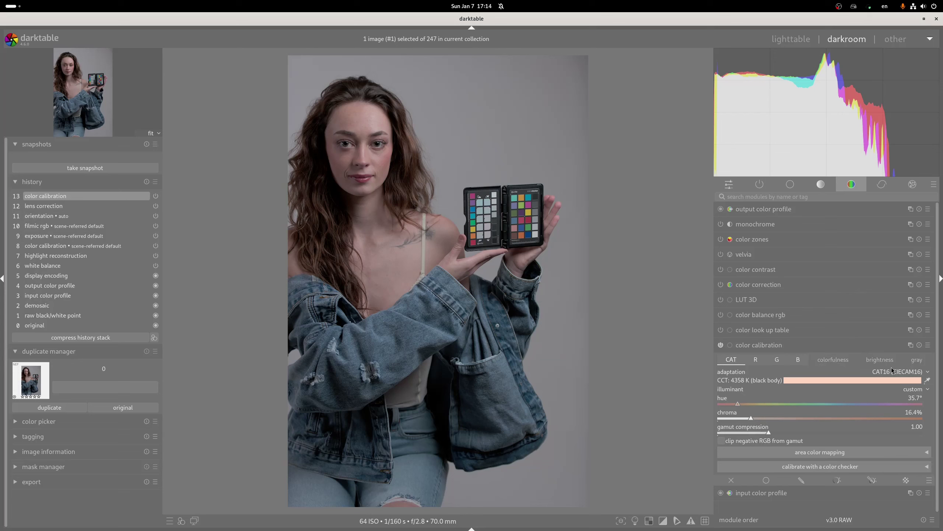
Review the normalization values in color calibration's color checker section, then collapse that section and the module
left_click(822, 470)
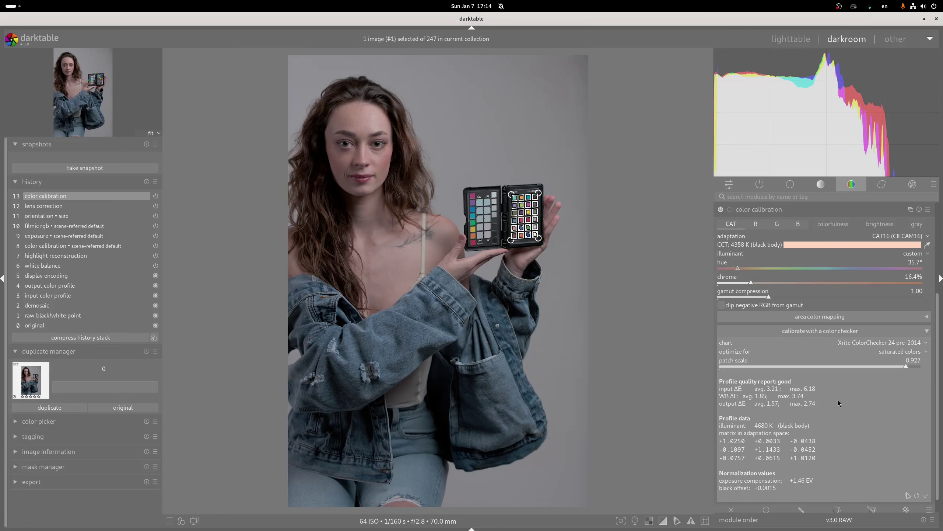
left_click(756, 186)
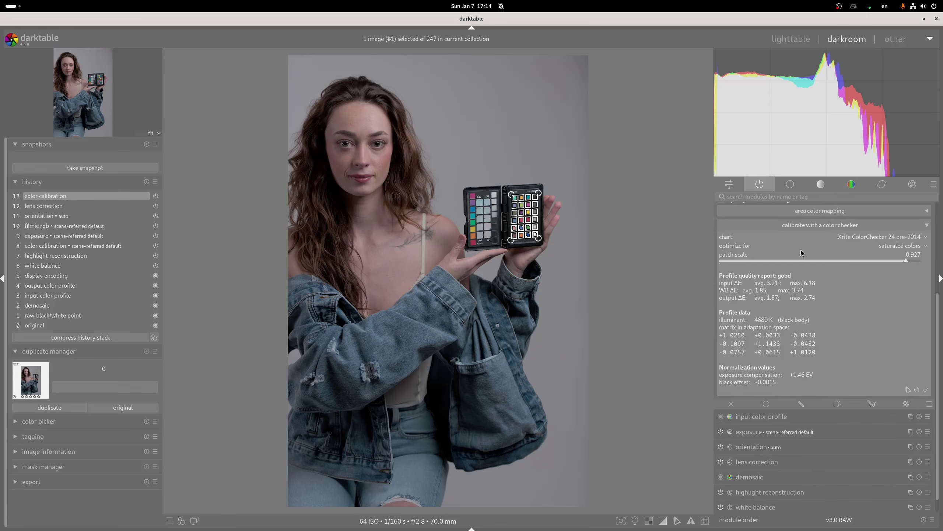
scroll(854, 341, "up", 3)
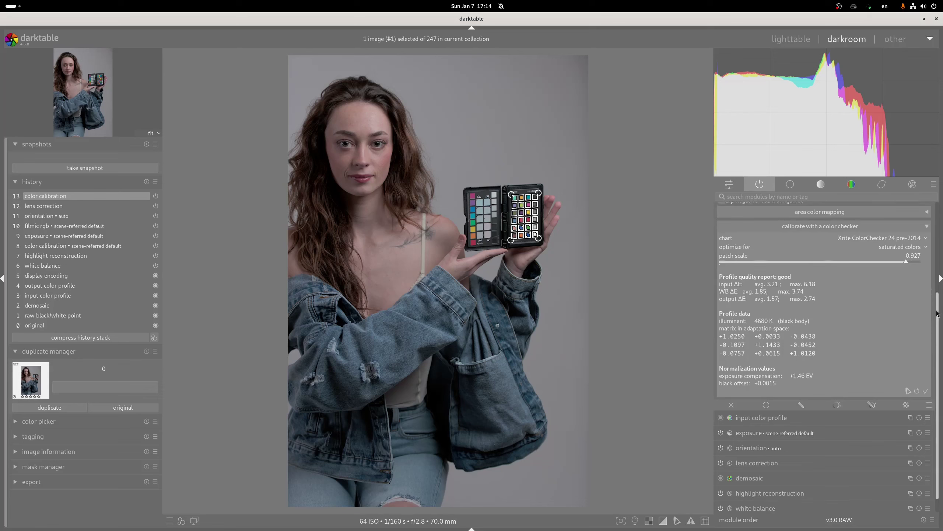
left_click(854, 347)
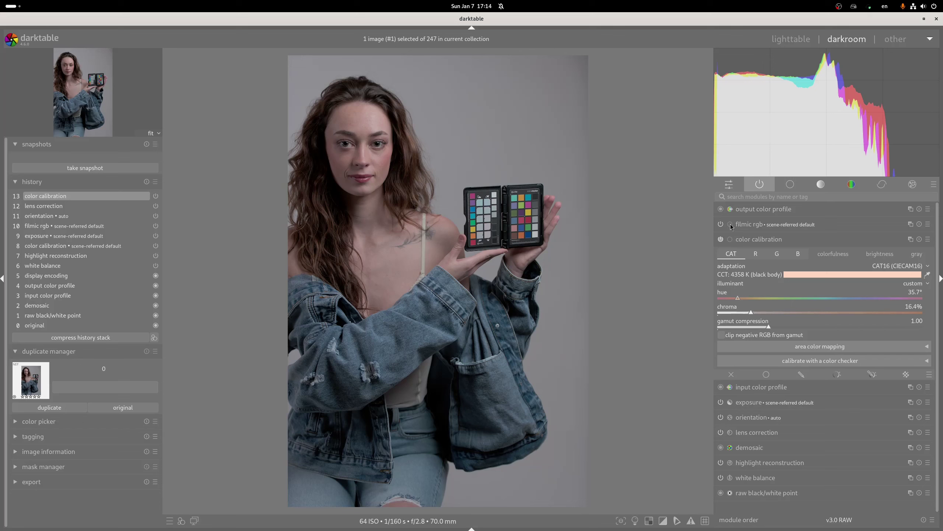
left_click(761, 243)
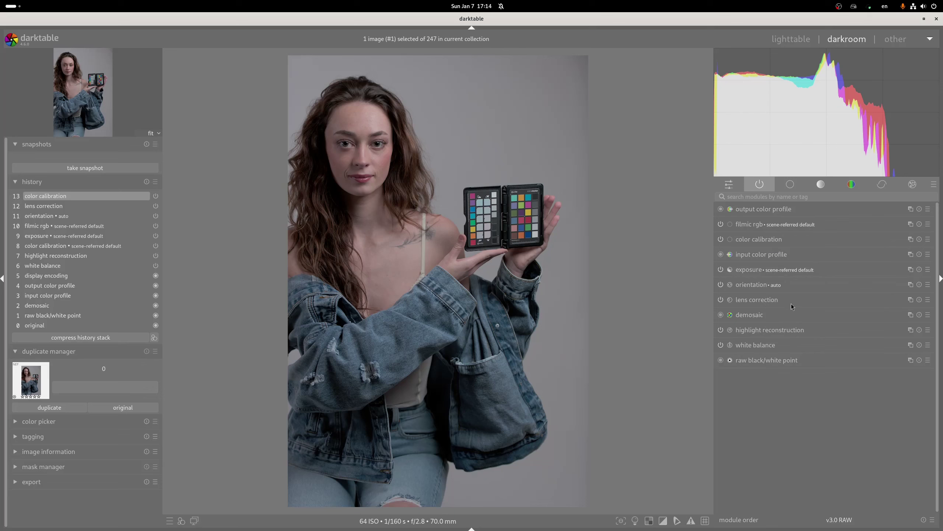
Set the exposure module's exposure to +1.459 EV and collapse the module
left_click(793, 274)
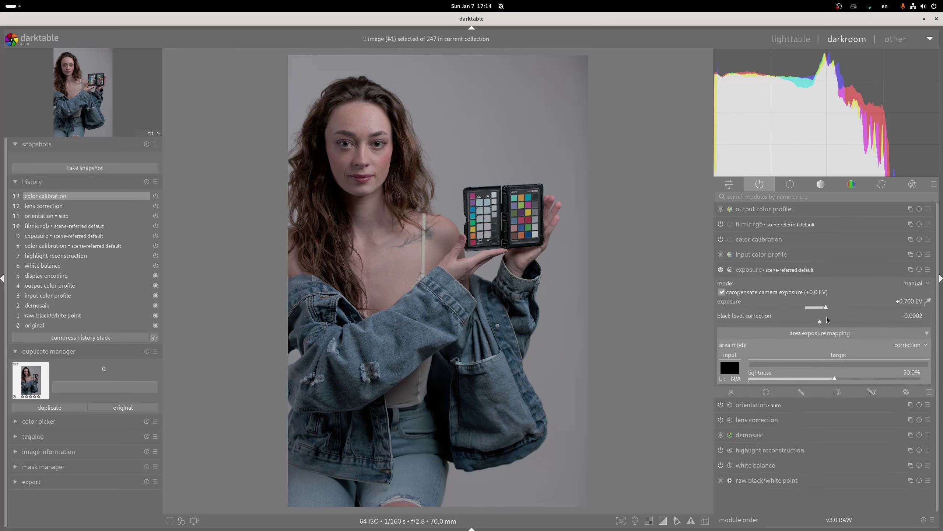
mouse_move(836, 307)
left_mouse_down()
mouse_move(854, 308)
mouse_move(846, 307)
left_mouse_up()
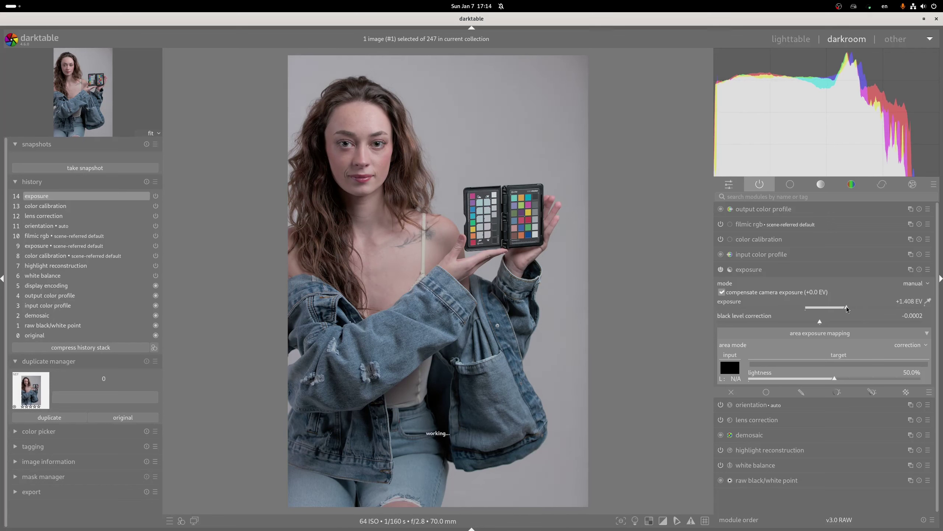
scroll(846, 307, "up", 3)
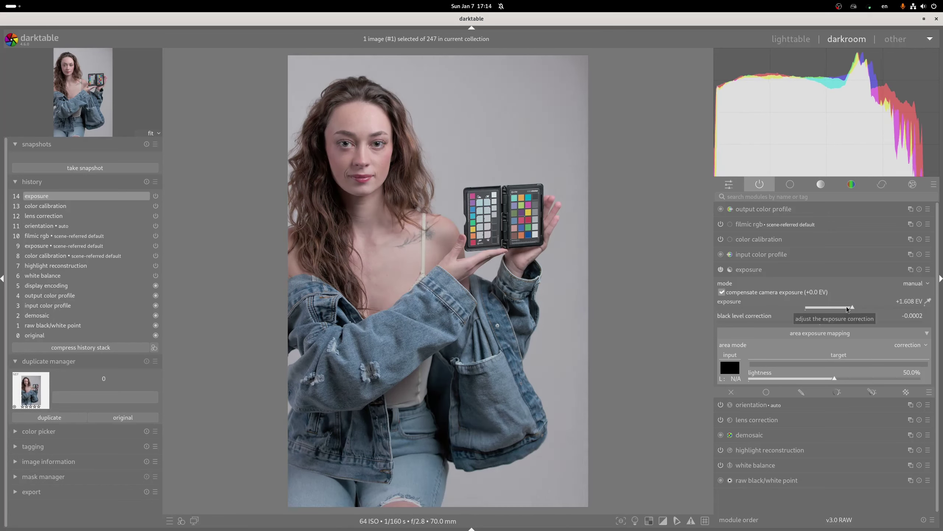
scroll(847, 307, "down", 3)
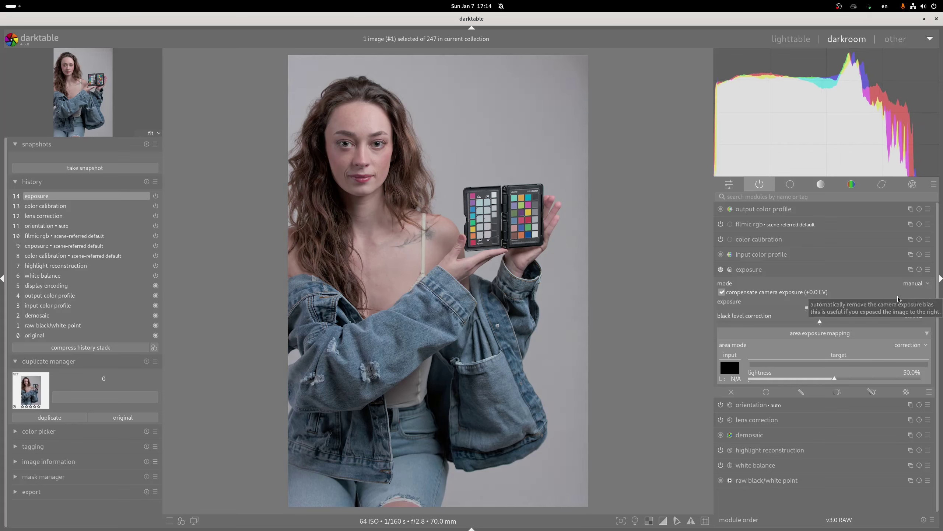
right_click(909, 304)
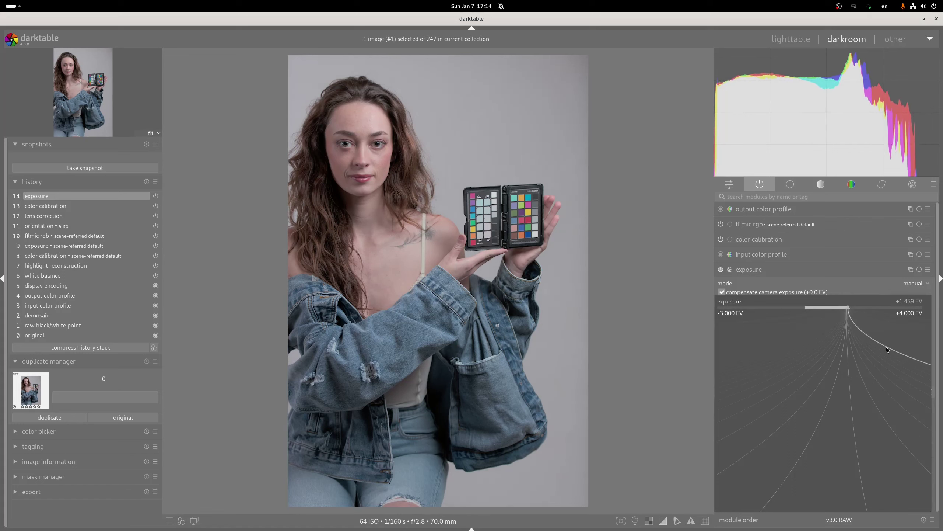
left_click(886, 347)
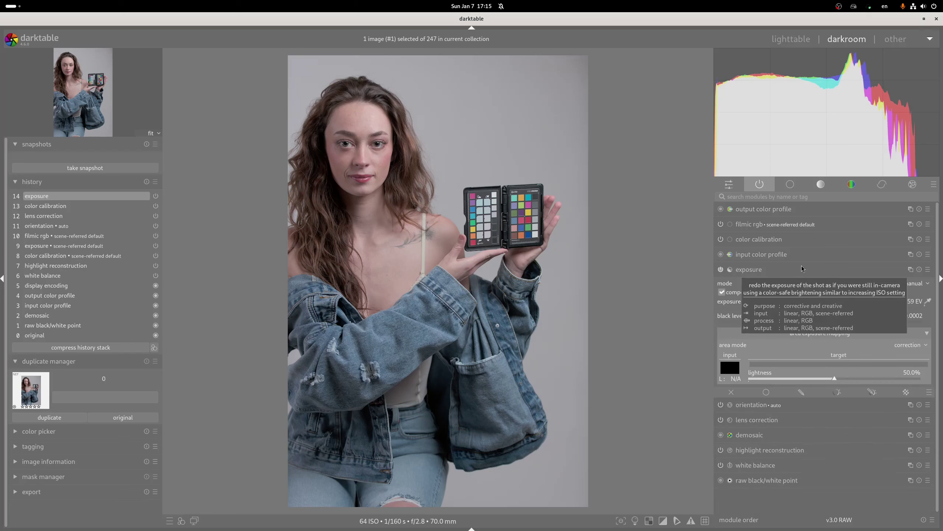
left_click(864, 274)
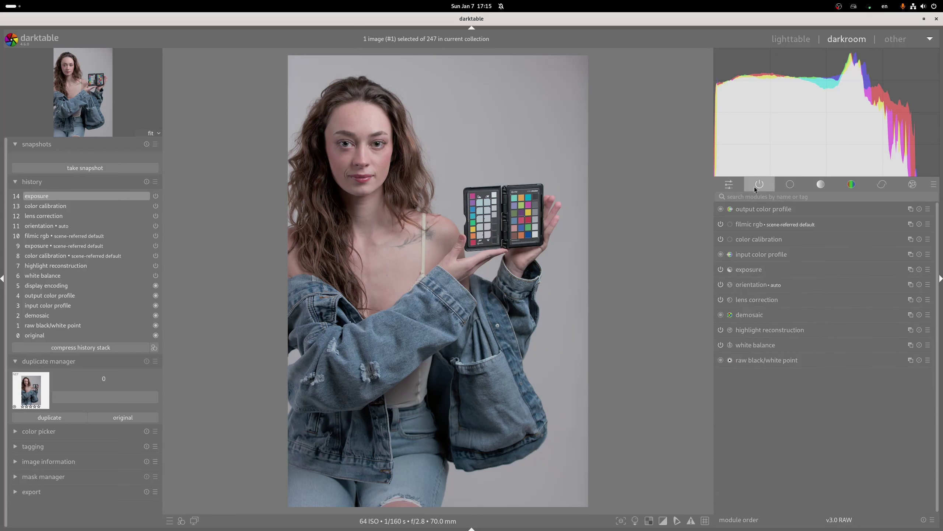
Reopen color calibration, check the color checker's exposure compensation and black offset, and collapse the module
left_click(851, 184)
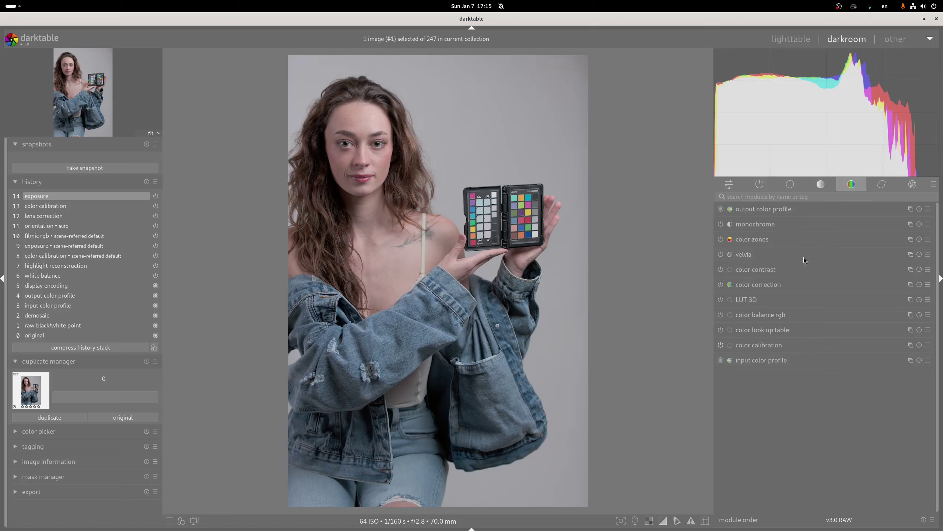
left_click(805, 344)
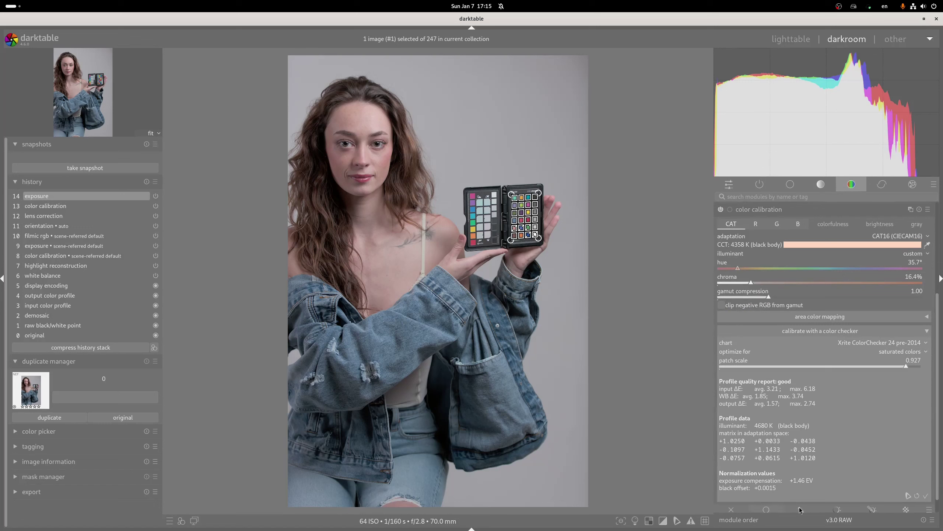
mouse_move(814, 484)
scroll(845, 329, "up", 4)
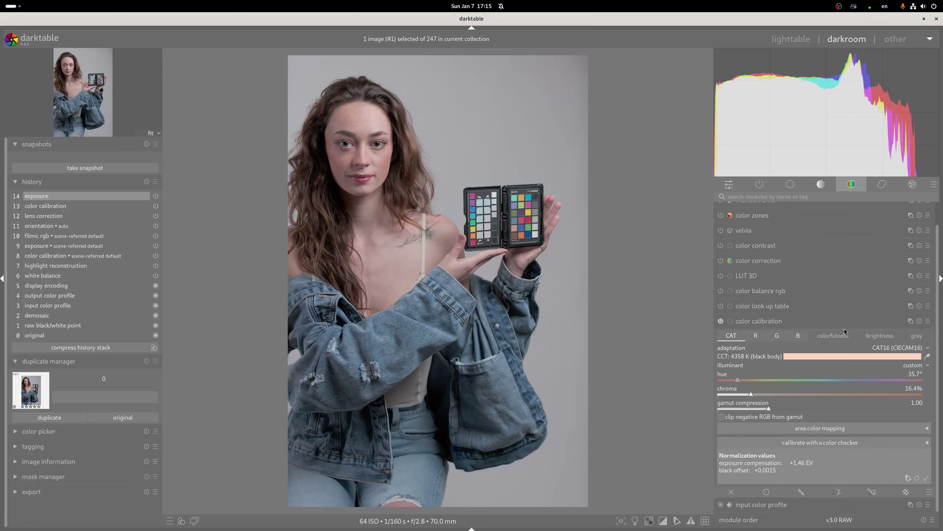
left_click(834, 341)
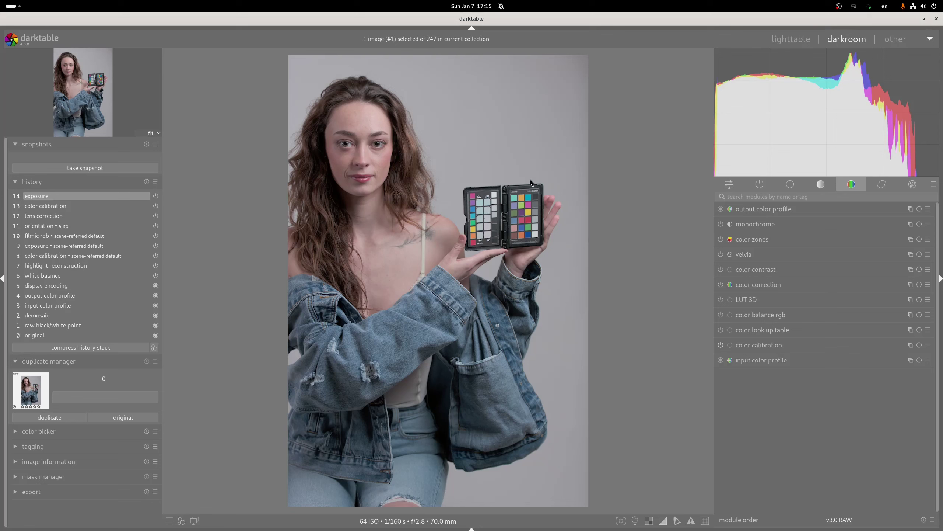
Return to the lighttable and selectively copy only the color calibration from the calibrated portrait's history stack
left_click(783, 37)
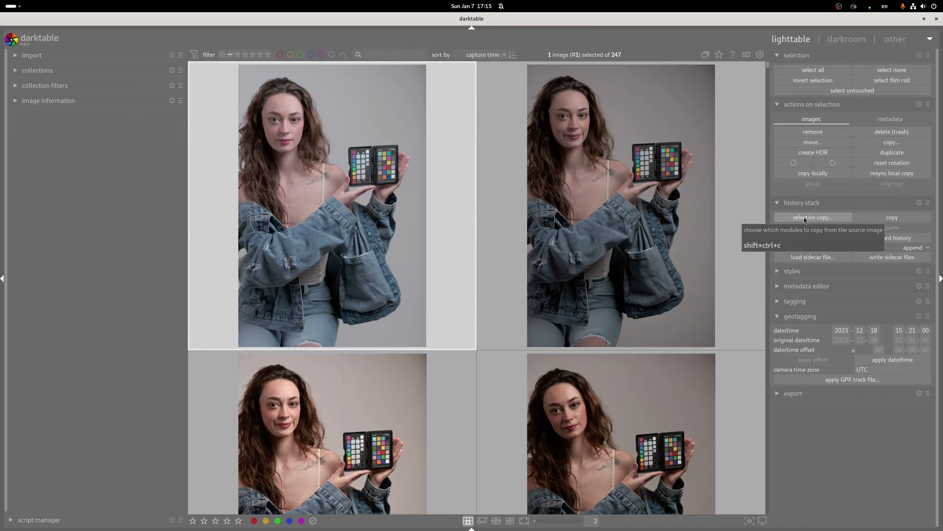
left_click(804, 218)
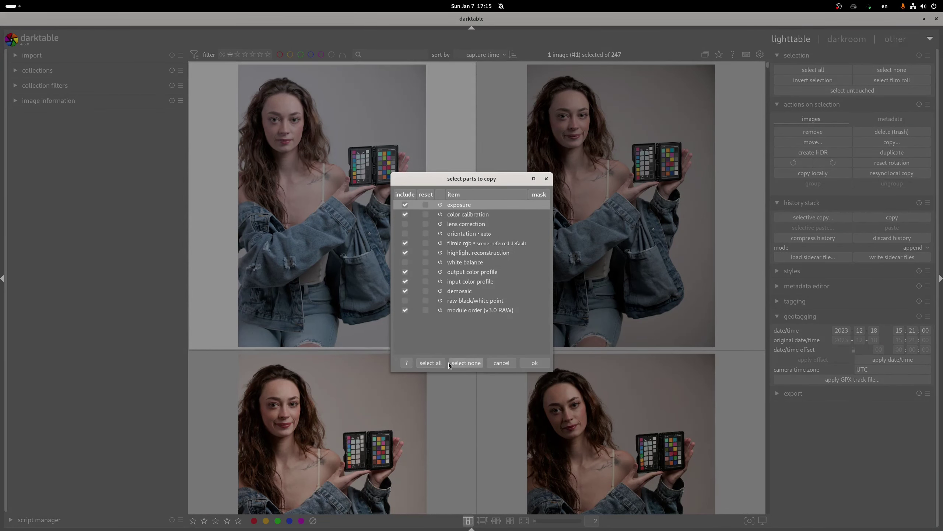
left_click(465, 362)
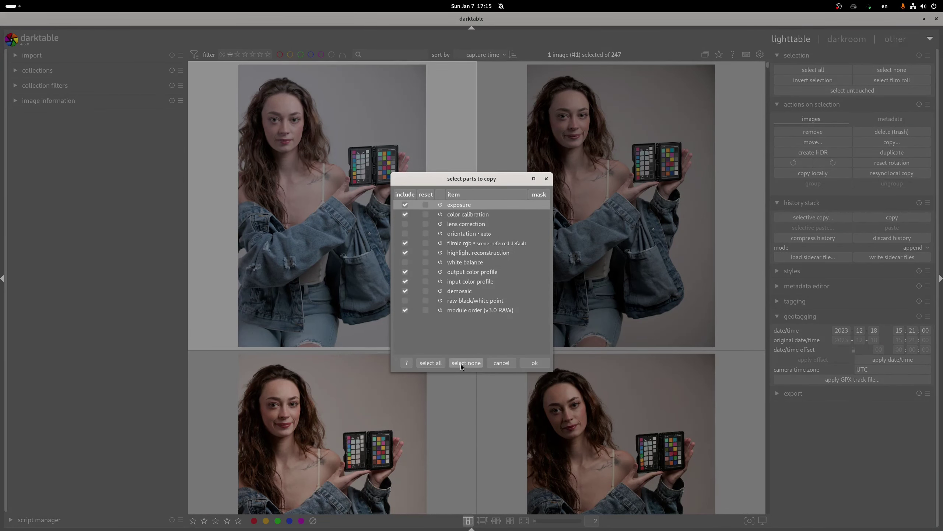
left_click(405, 205)
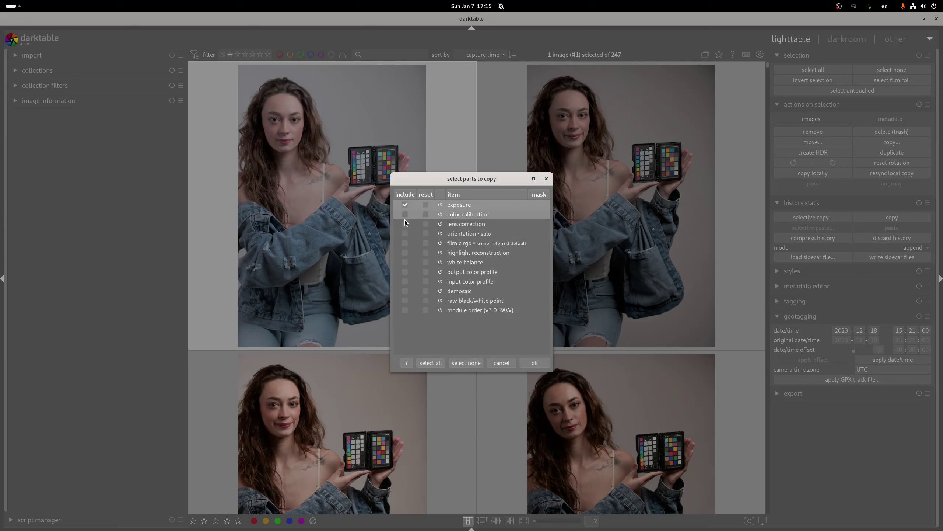
key("space")
left_click(405, 216)
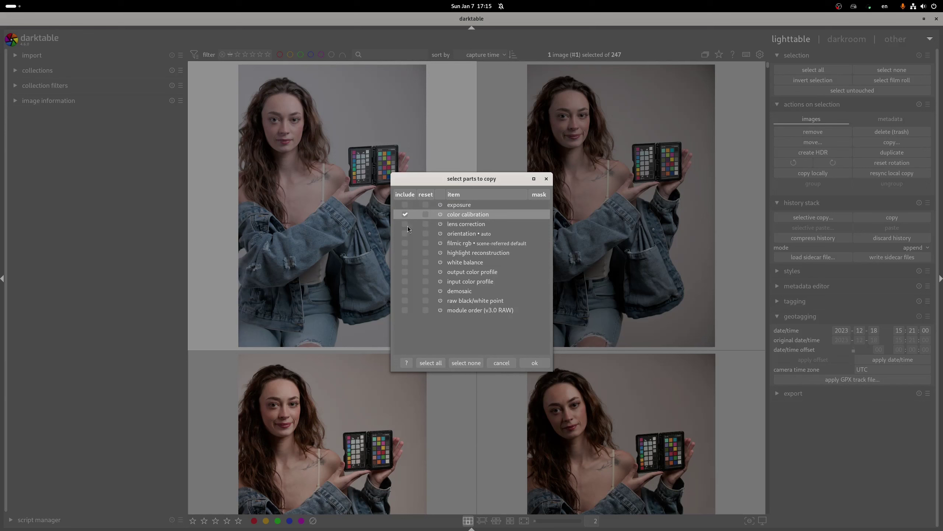
left_click(541, 367)
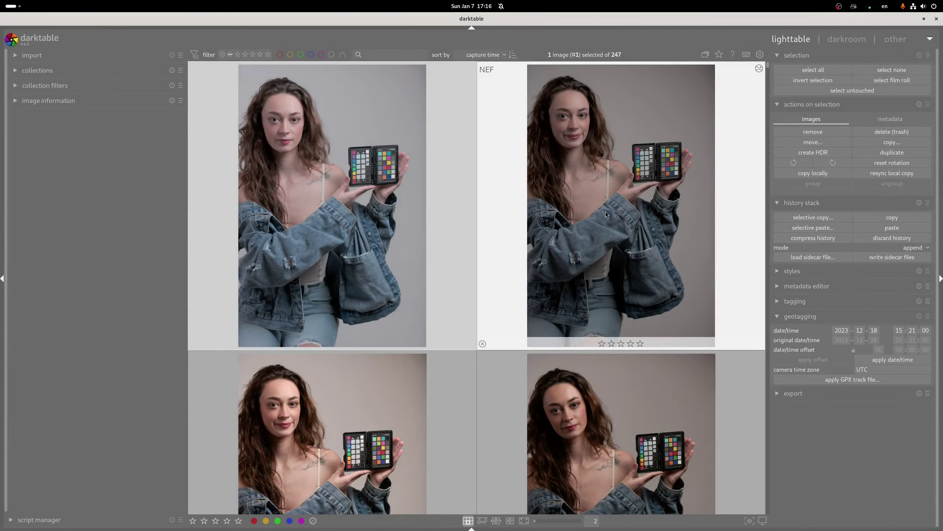
Find the seated portrait 2023-12-18_D850_1355.NEF in the collection and selectively paste the copied color calibration onto it
scroll(463, 260, "down", 2)
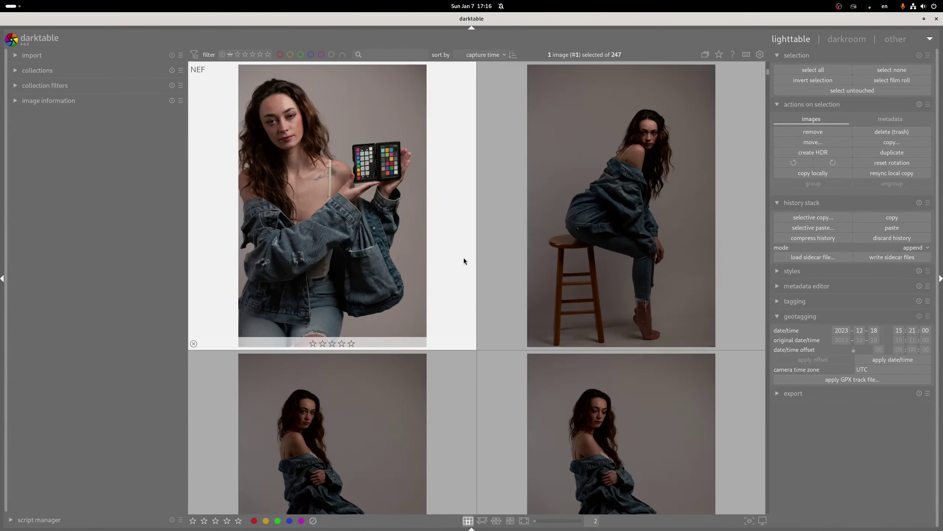
scroll(464, 258, "up", 2)
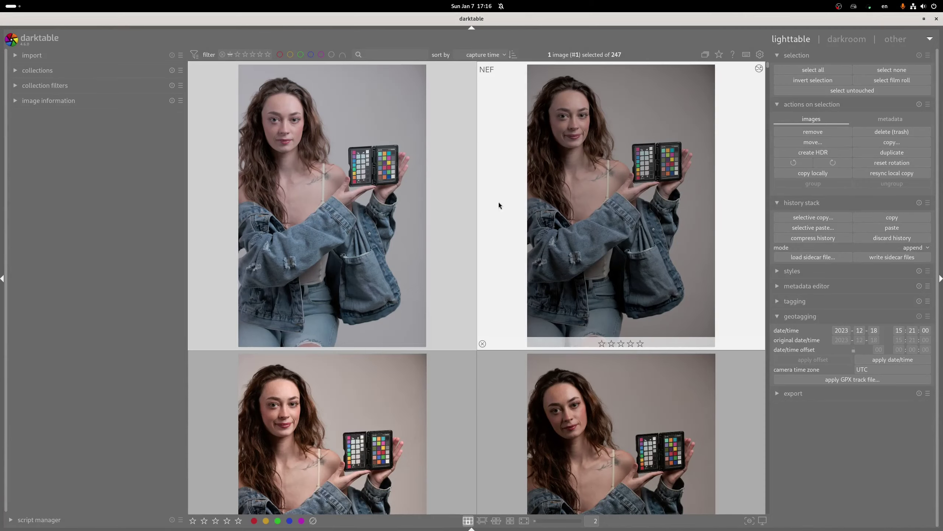
scroll(498, 202, "down", 1)
scroll(499, 202, "up", 1)
scroll(498, 203, "down", 2)
scroll(499, 204, "up", 1)
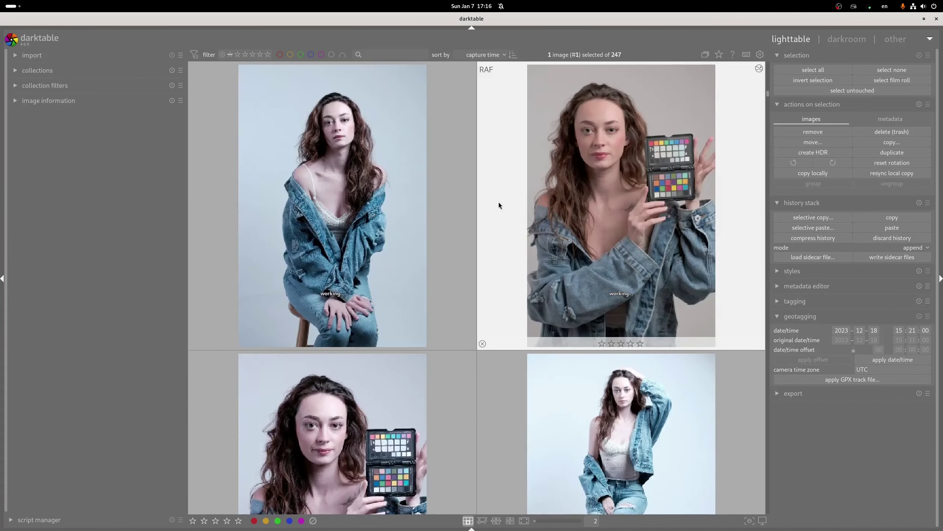
scroll(499, 204, "down", 1)
scroll(499, 204, "up", 2)
scroll(499, 206, "down", 1)
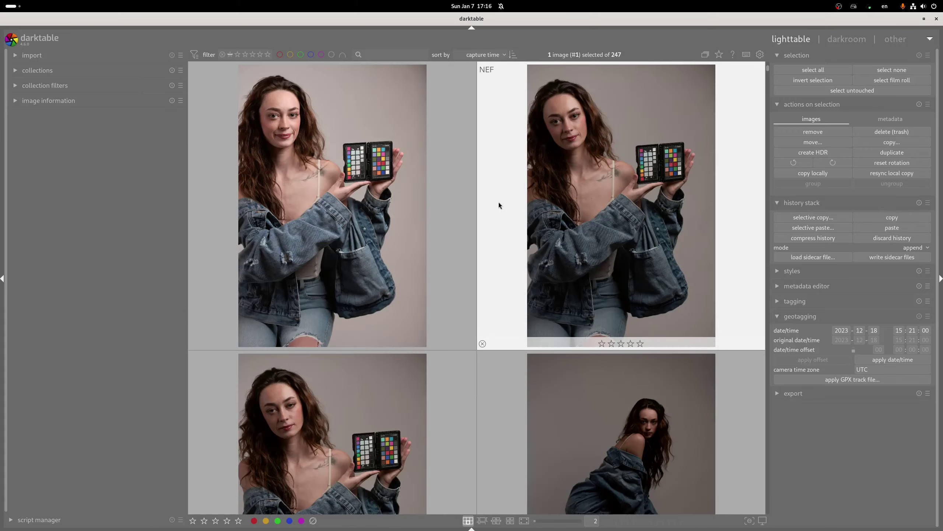
scroll(483, 216, "down", 1)
scroll(371, 373, "up", 2)
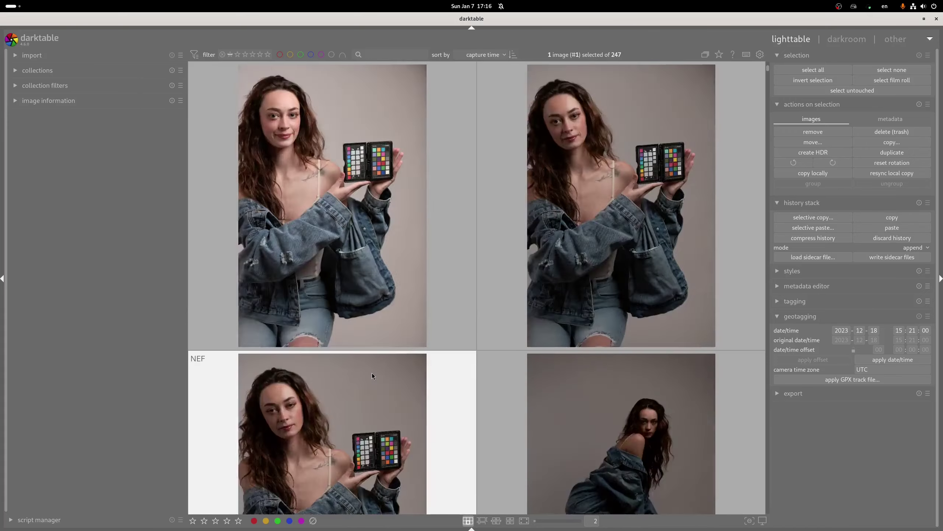
scroll(372, 373, "down", 2)
scroll(372, 373, "up", 2)
scroll(371, 373, "down", 2)
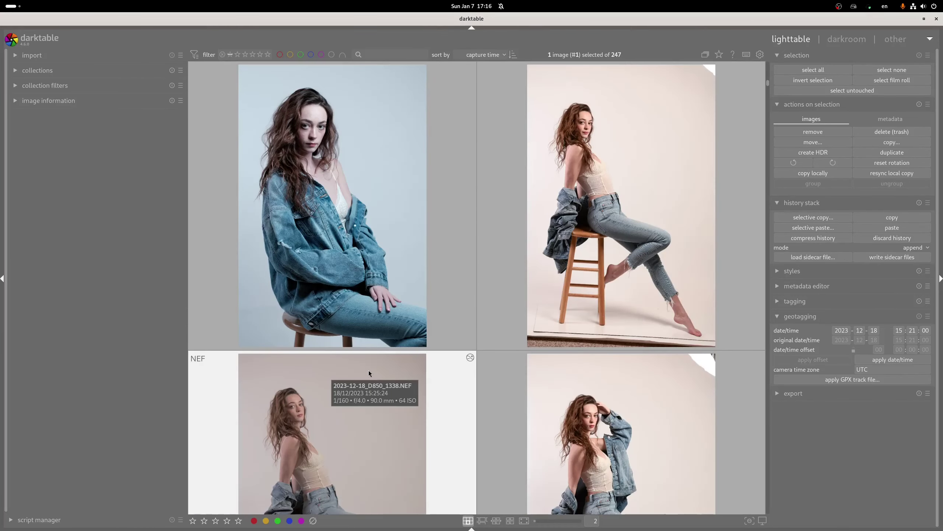
scroll(311, 409, "down", 2)
scroll(311, 409, "up", 2)
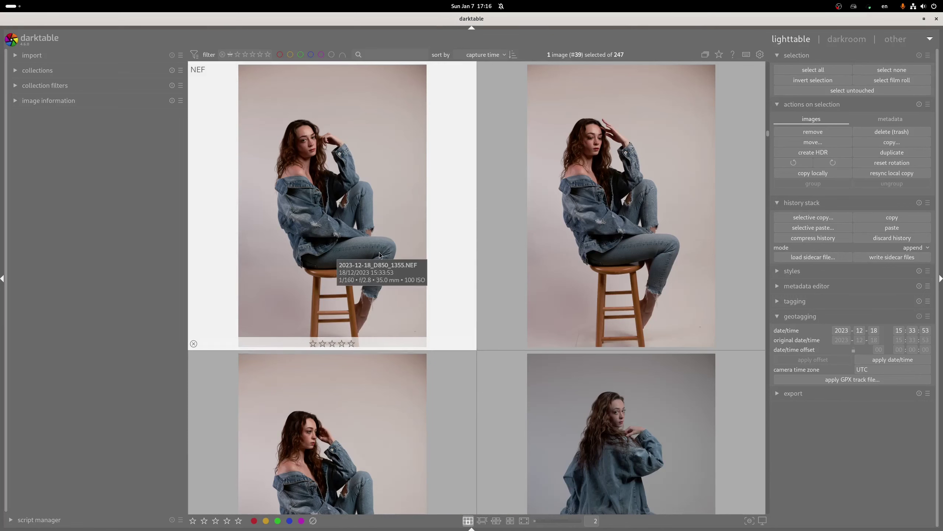
left_click(370, 289)
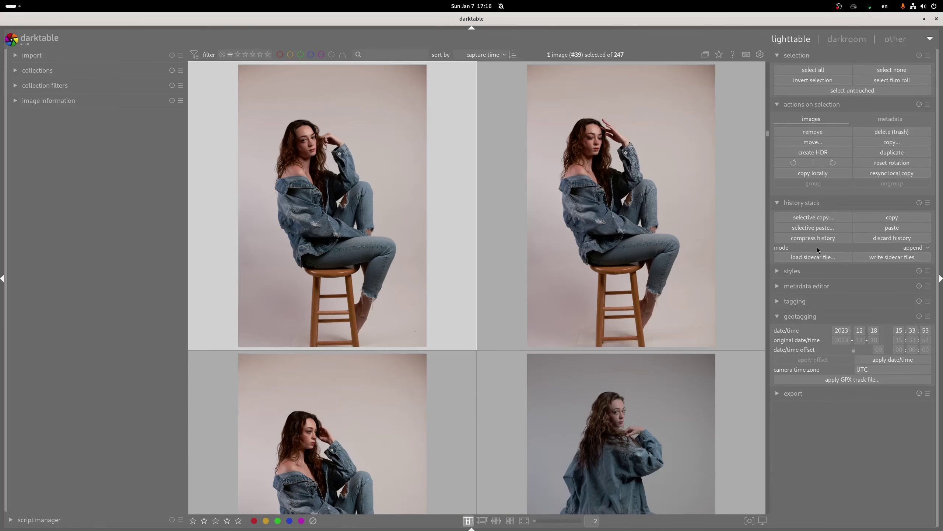
left_click(839, 229)
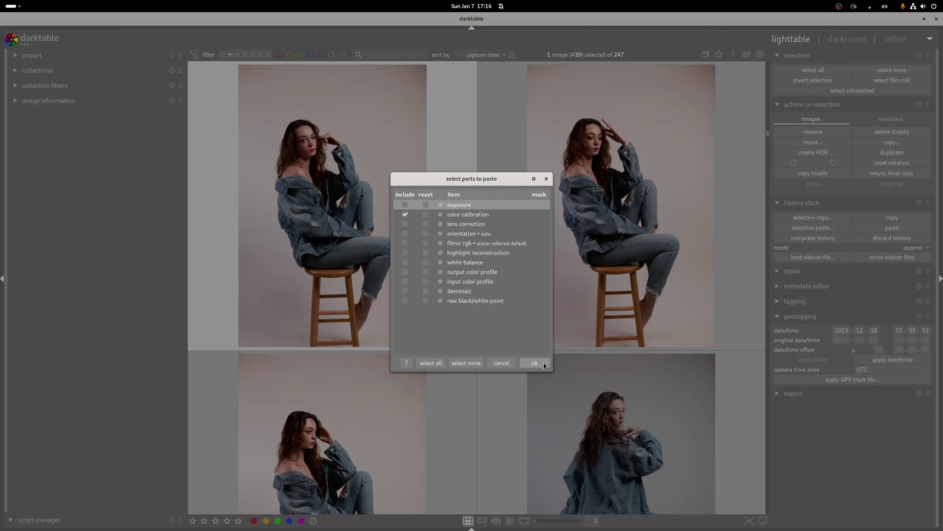
left_click(543, 363)
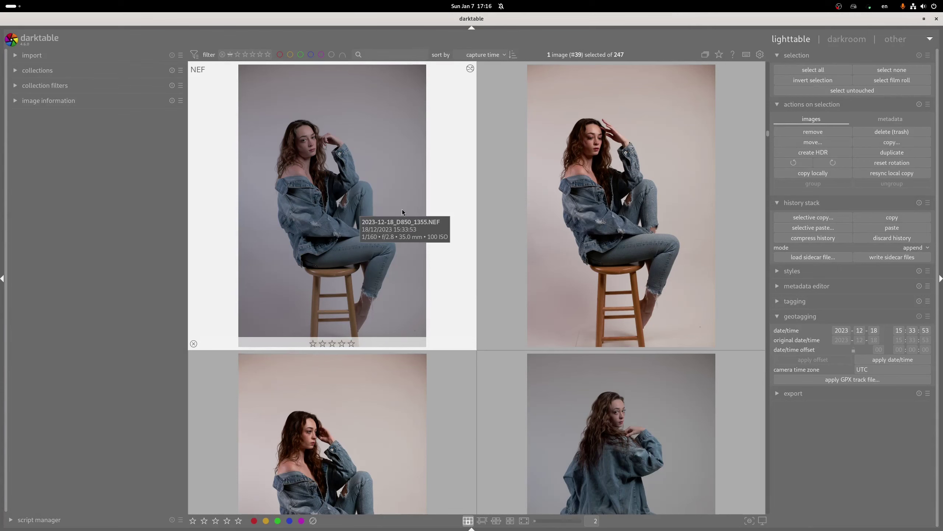
Open the seated portrait in the darkroom and set its exposure to +1.064 EV
key("d")
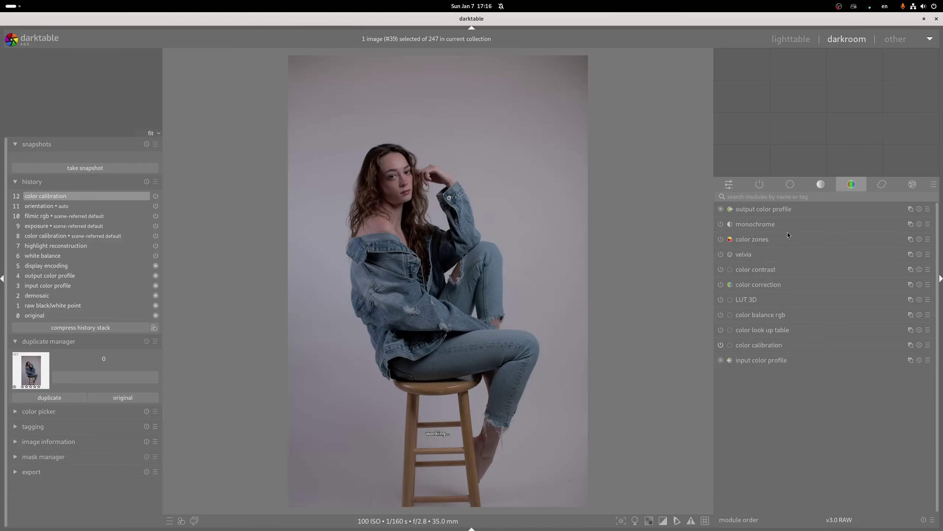
left_click(771, 270)
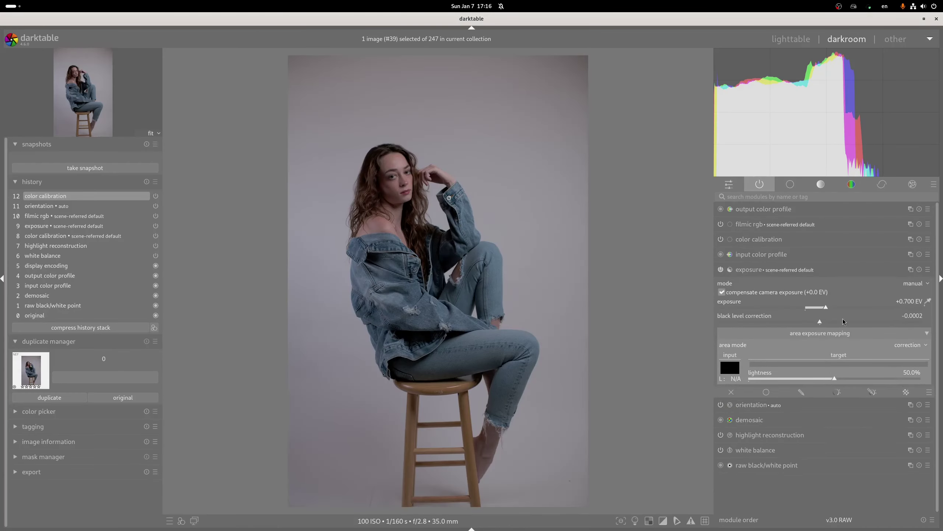
right_click(837, 308)
left_click(836, 308)
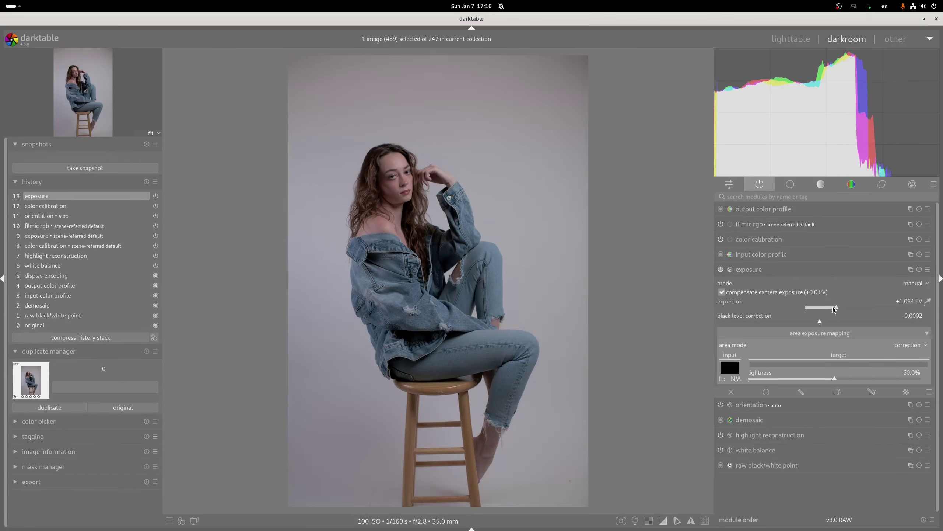
Raise the seated portrait's exposure to +1.460 EV and collapse the exposure module
left_click_drag(837, 308, 849, 310)
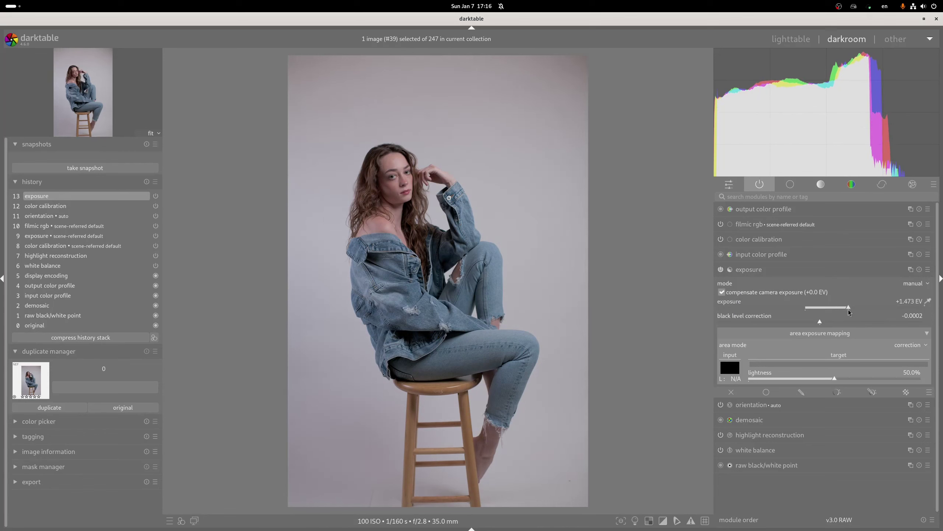
scroll(848, 310, "down", 5)
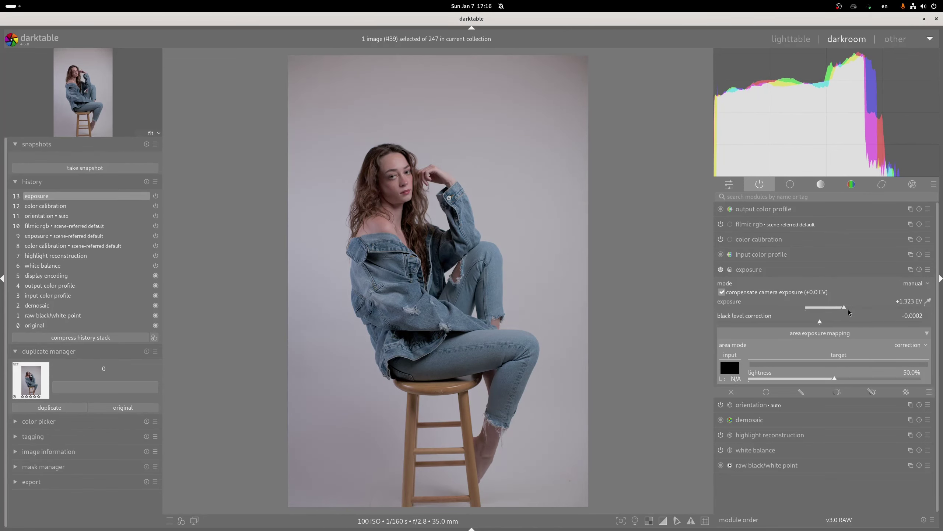
scroll(848, 309, "up", 2)
right_click(849, 310)
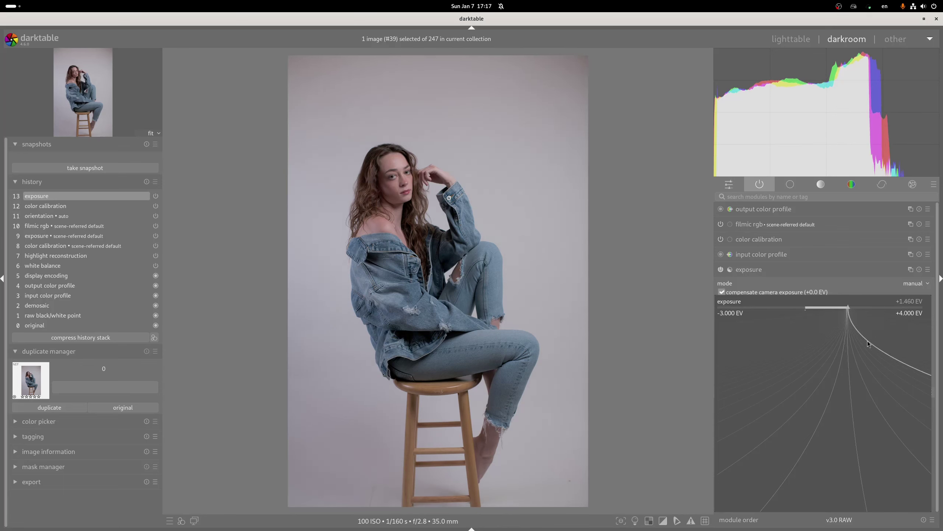
left_click(868, 341)
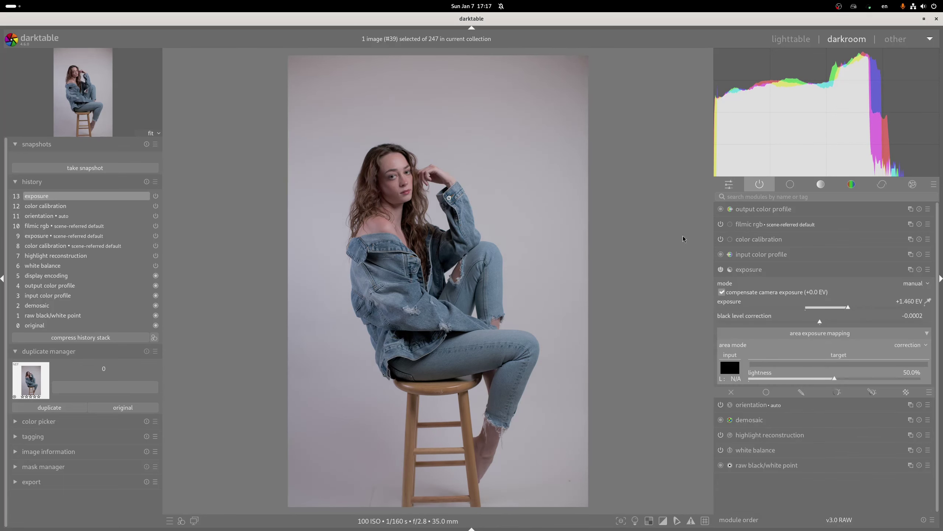
left_click(863, 274)
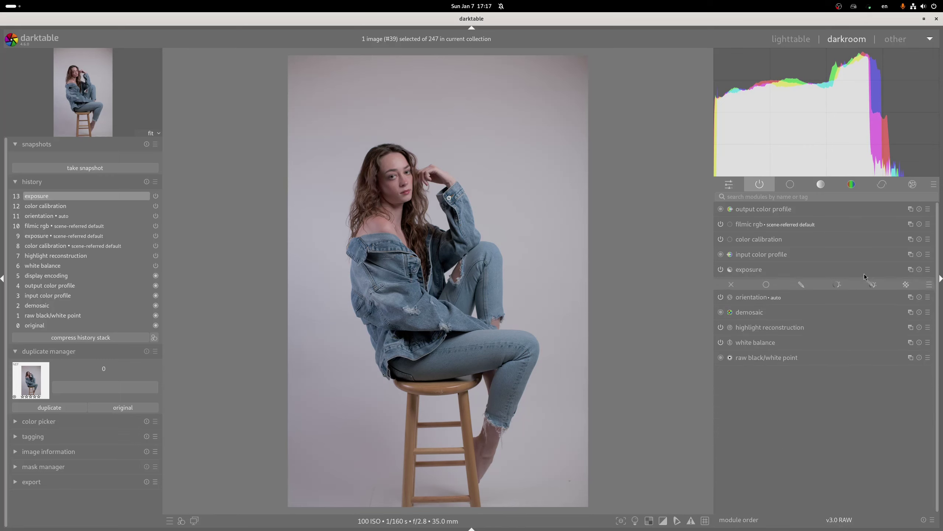
Try to apply lens correction for the Nikon D850 and AF-S Nikkor 35mm f/1.4G, and switch the module off
left_click(780, 198)
type("lens")
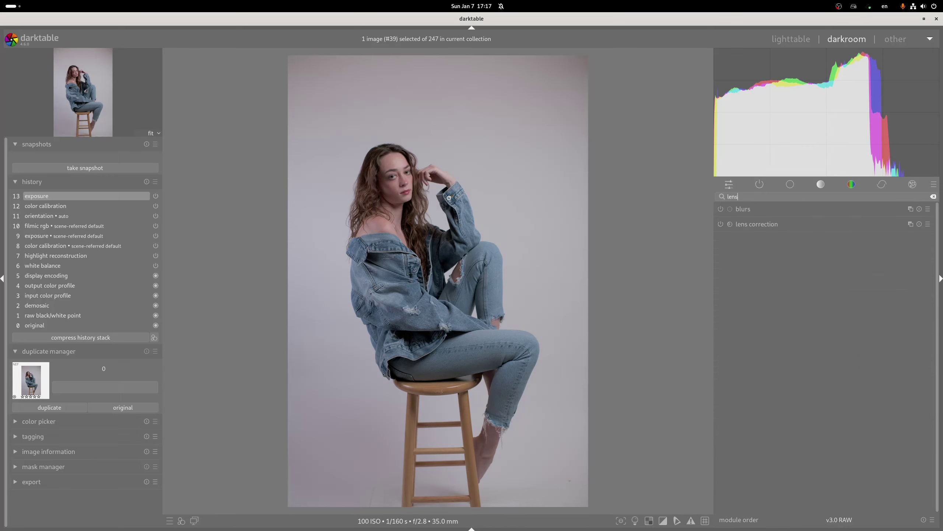
left_click(721, 224)
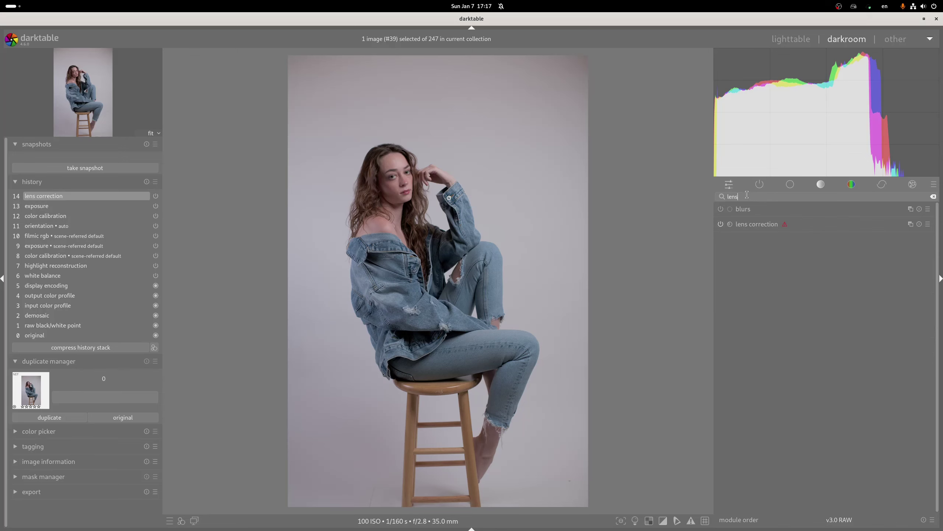
left_click(835, 223)
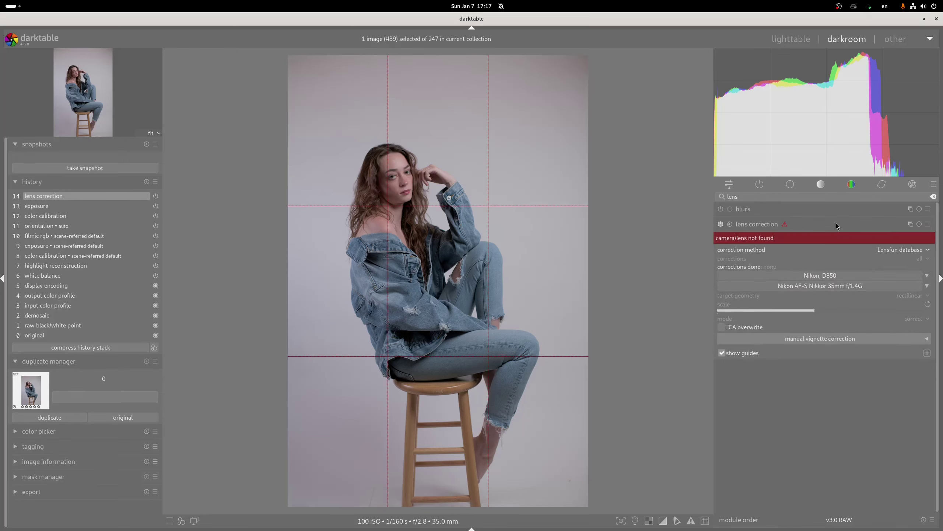
left_click(866, 285)
left_click(849, 254)
left_click(746, 221)
Crop the portrait with margins of about 5.23% left, 7.04% right and 12.27% top, keeping the original aspect and bottom edge
double_click(754, 196)
type("cro")
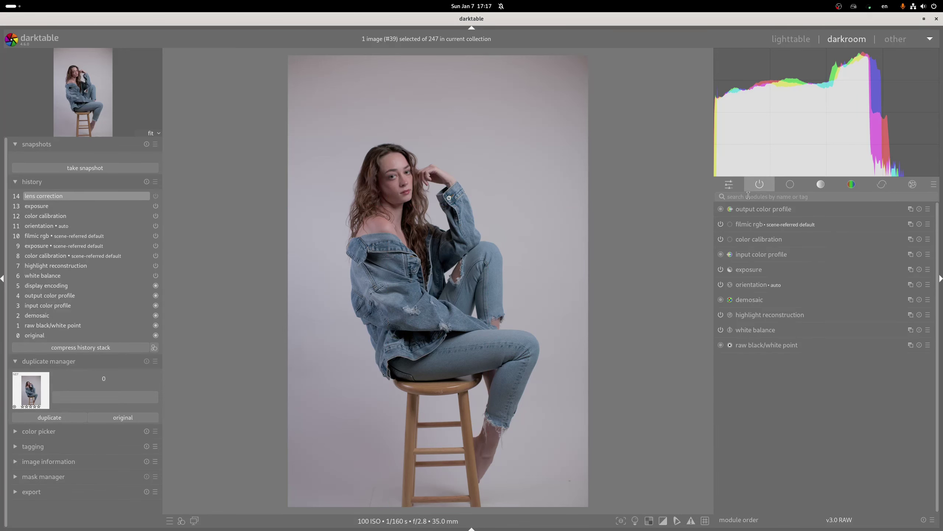
type("p")
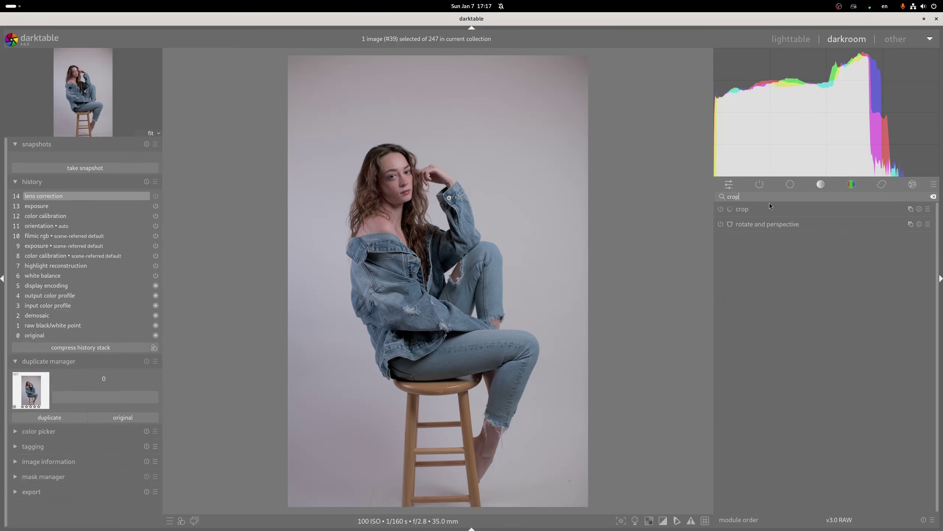
left_click(770, 207)
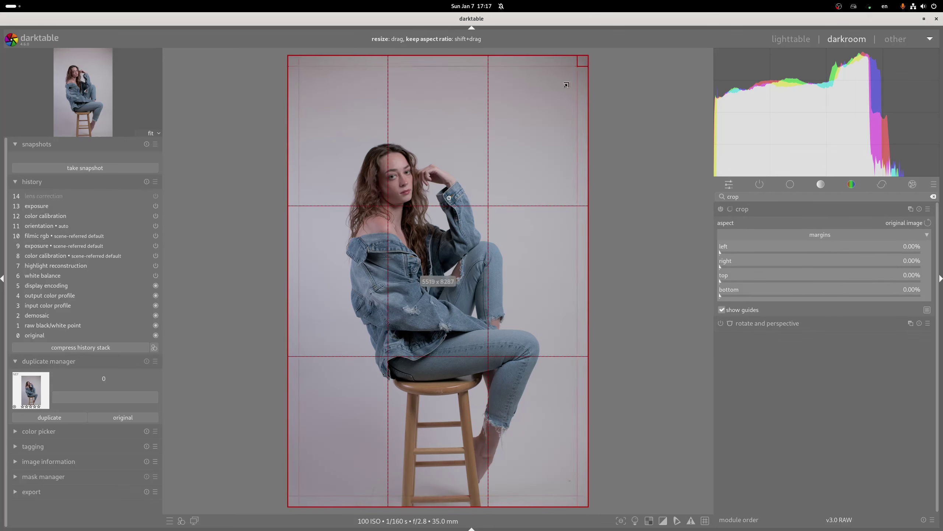
left_click_drag(567, 85, 497, 154)
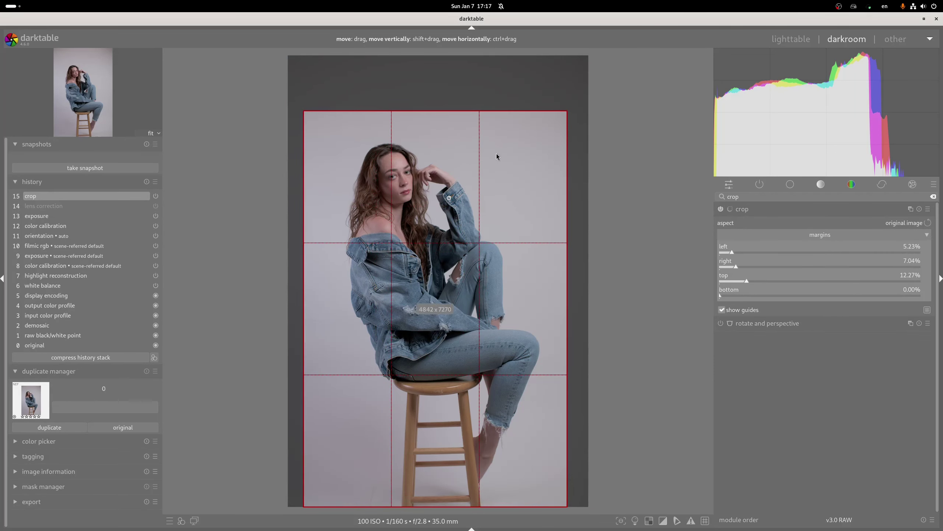
left_click(768, 213)
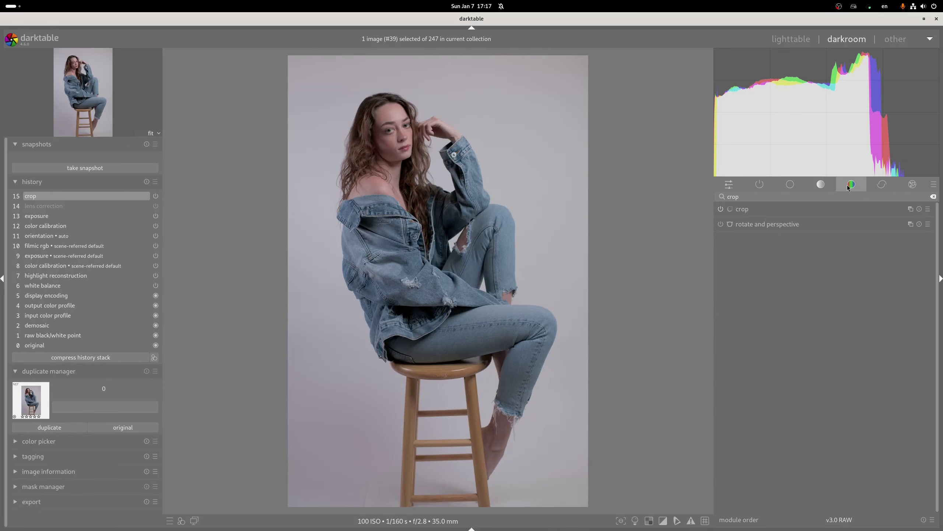
Set filmic rgb's white relative exposure to 2.93 EV and black relative exposure to -5.85 EV
left_click(759, 185)
left_click(769, 226)
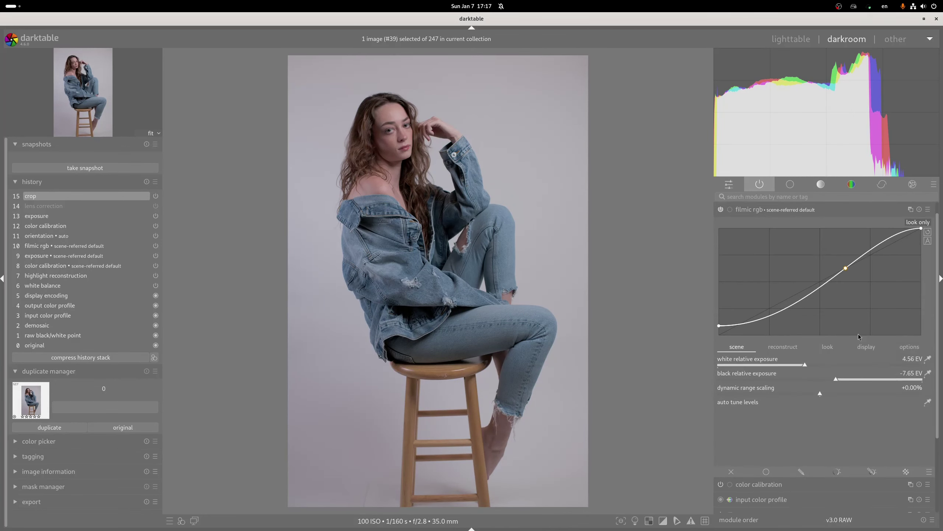
left_click(928, 359)
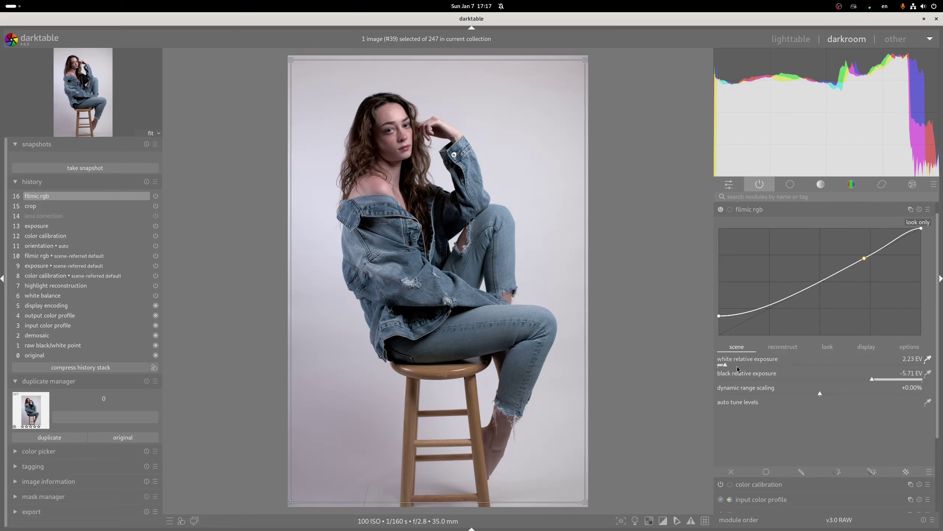
left_click_drag(737, 368, 748, 368)
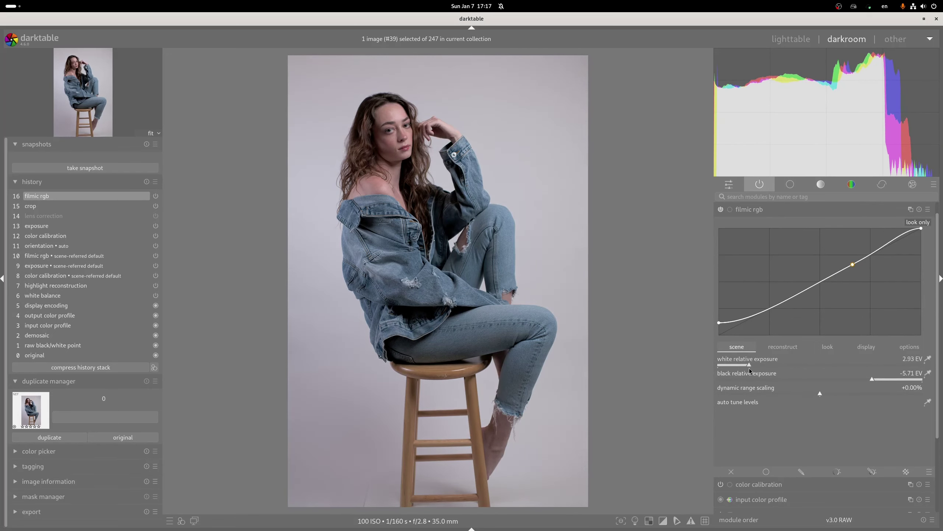
Shape the filmic rgb look with contrast 1.273, latitude 36.03%, shadows-highlights balance -12.61% and highlights saturation mix +11.45%
left_click(828, 346)
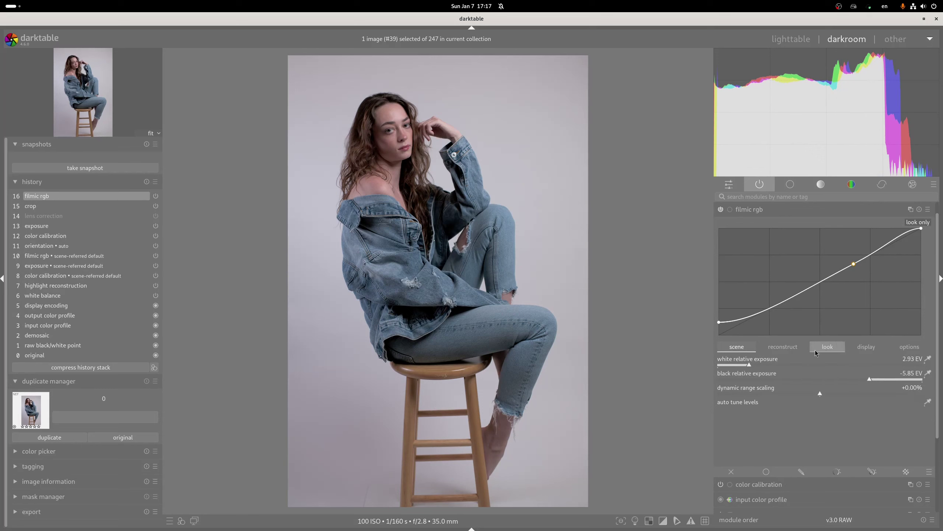
mouse_move(765, 363)
left_mouse_down()
mouse_move(782, 365)
mouse_move(775, 378)
mouse_move(881, 392)
mouse_move(790, 387)
mouse_move(858, 392)
mouse_move(801, 392)
mouse_move(866, 405)
mouse_move(793, 409)
left_mouse_up()
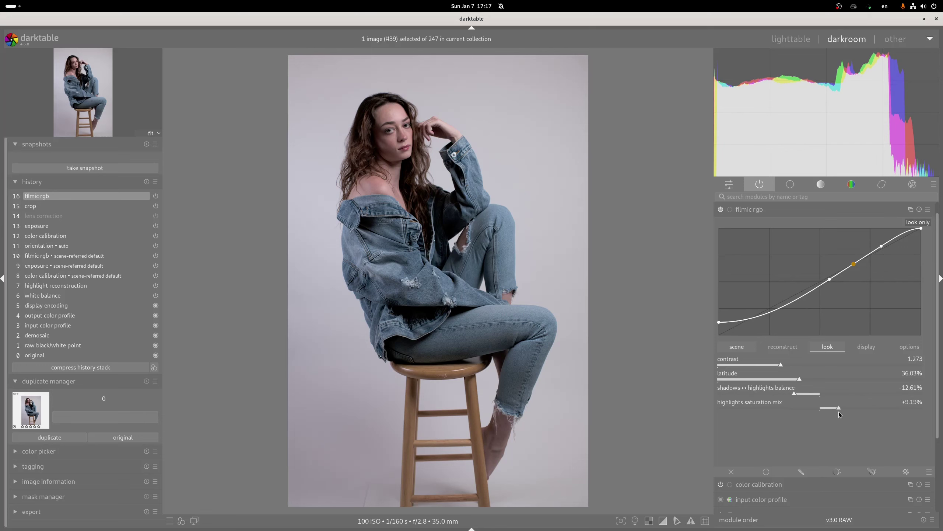
left_click_drag(839, 411, 709, 407)
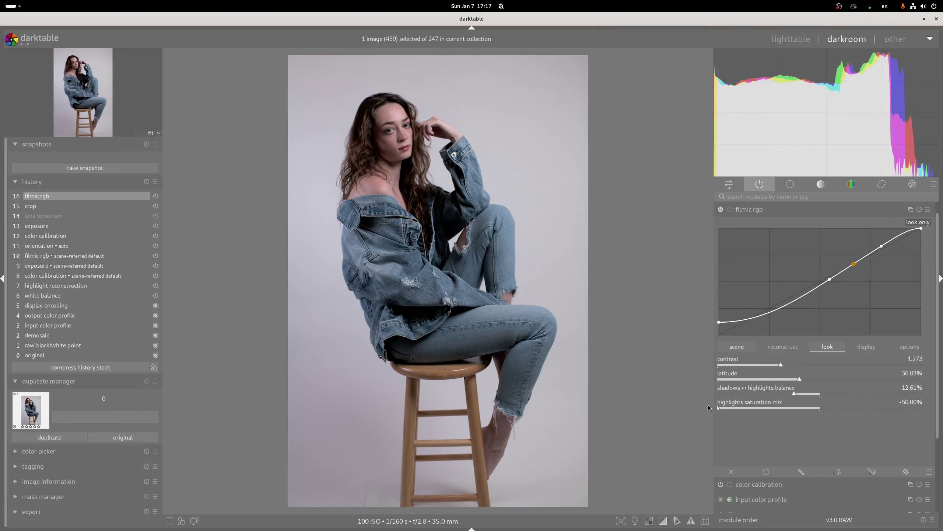
mouse_move(822, 409)
left_mouse_down()
mouse_move(863, 408)
mouse_move(815, 416)
mouse_move(874, 413)
mouse_move(809, 413)
mouse_move(852, 413)
mouse_move(836, 411)
left_mouse_up()
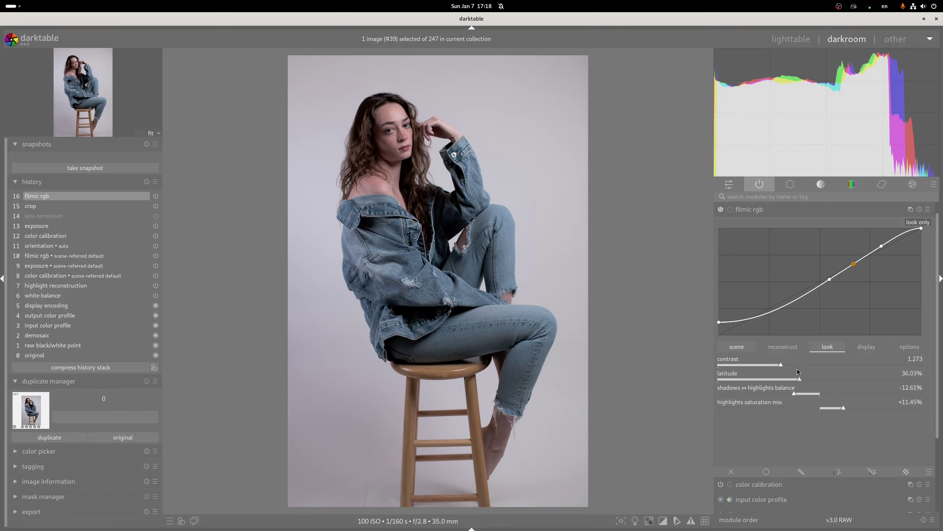
left_click(821, 212)
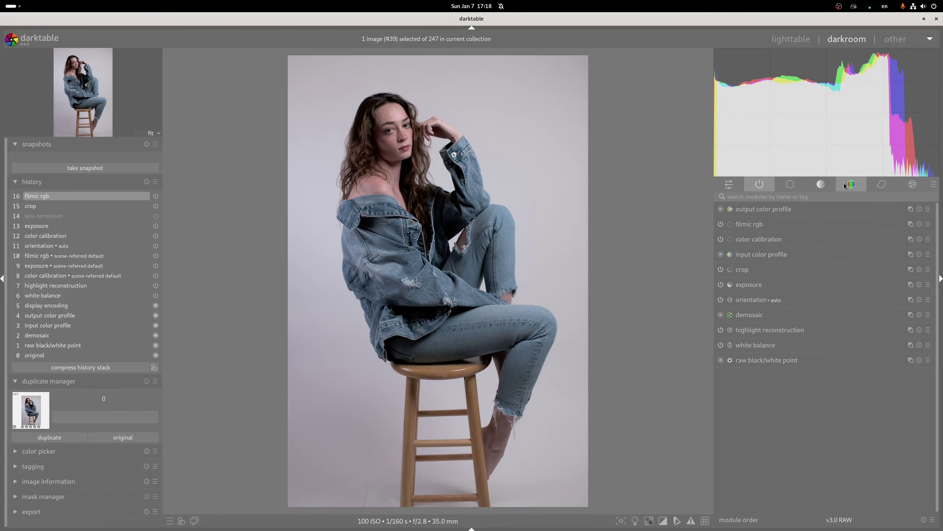
In the tone equalizer, lower the shadows around -6.5 EV slightly and raise the highlights around -1 EV by about 0.6 EV
left_click(826, 197)
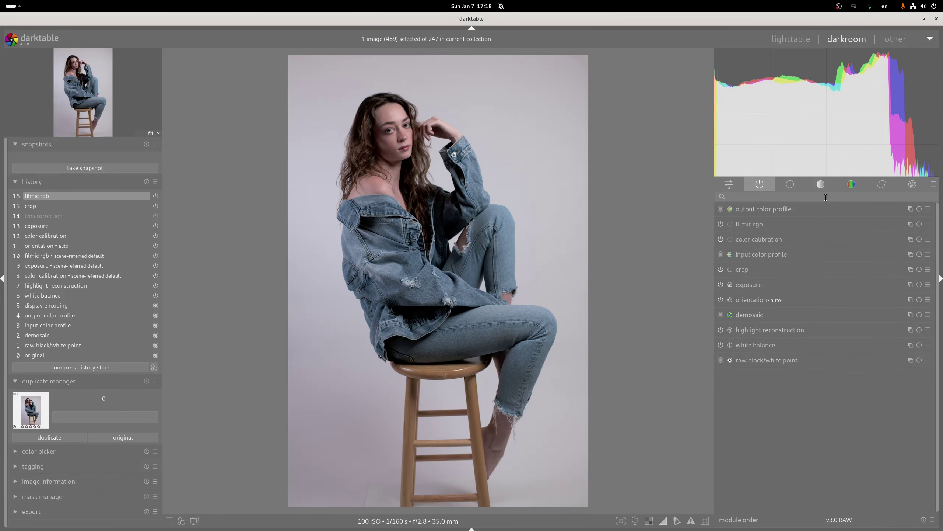
left_click(791, 185)
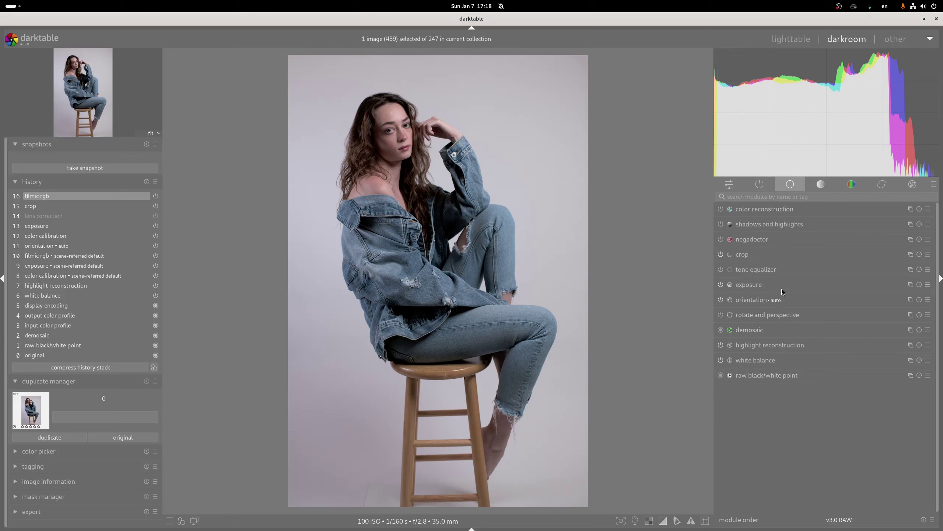
left_click(756, 269)
left_click(764, 317)
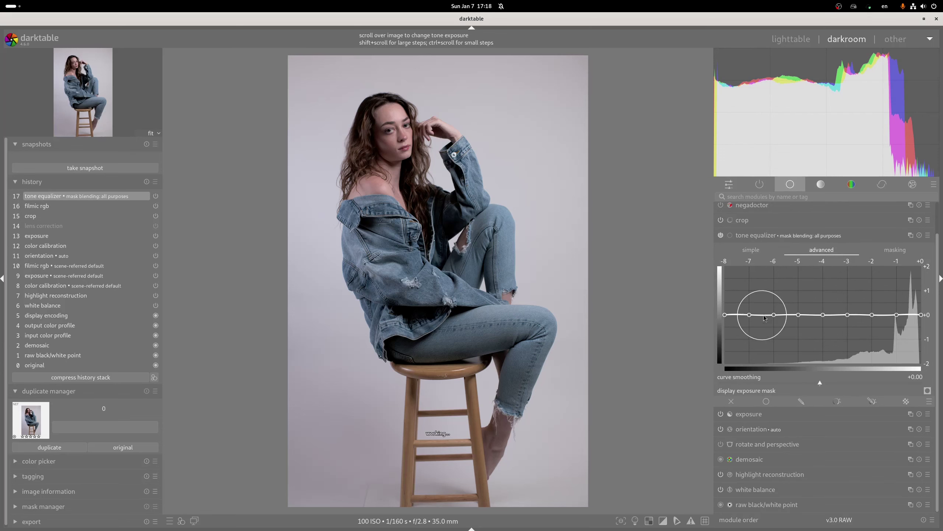
left_click_drag(765, 317, 764, 322)
left_click_drag(896, 314, 892, 290)
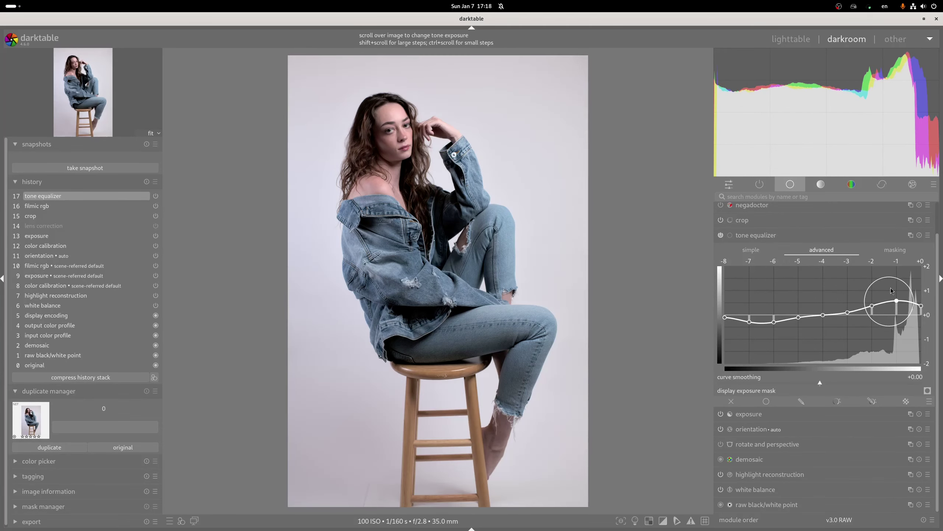
left_click(824, 239)
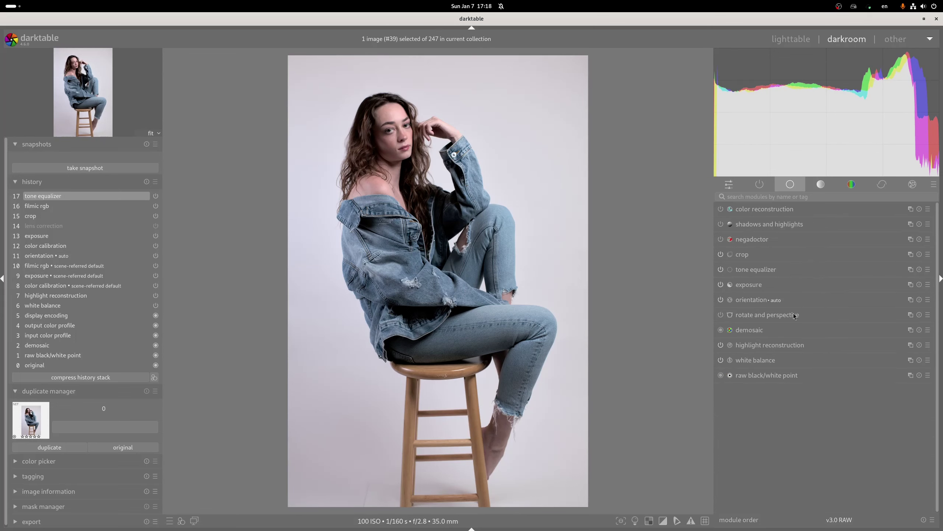
Set the chroma of the color calibration's custom illuminant to 22.5%
left_click(845, 189)
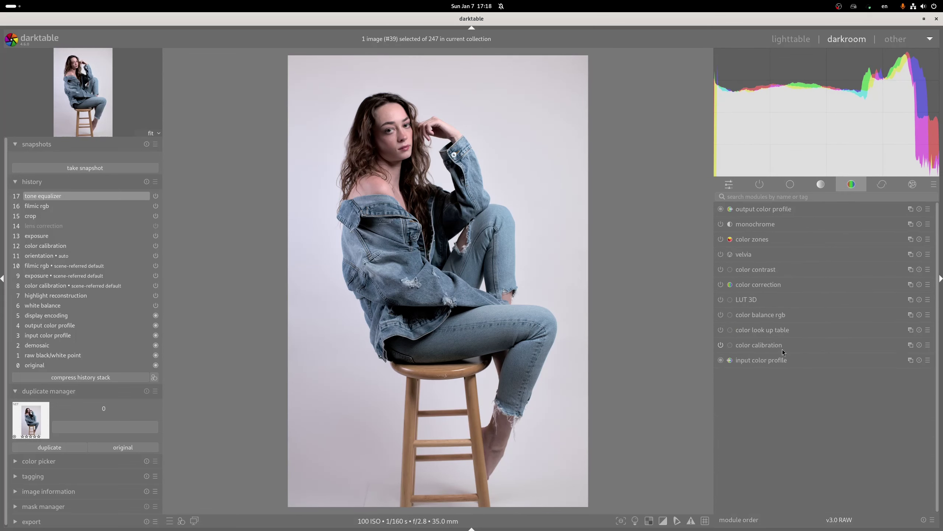
left_click(783, 348)
left_click_drag(754, 416, 764, 418)
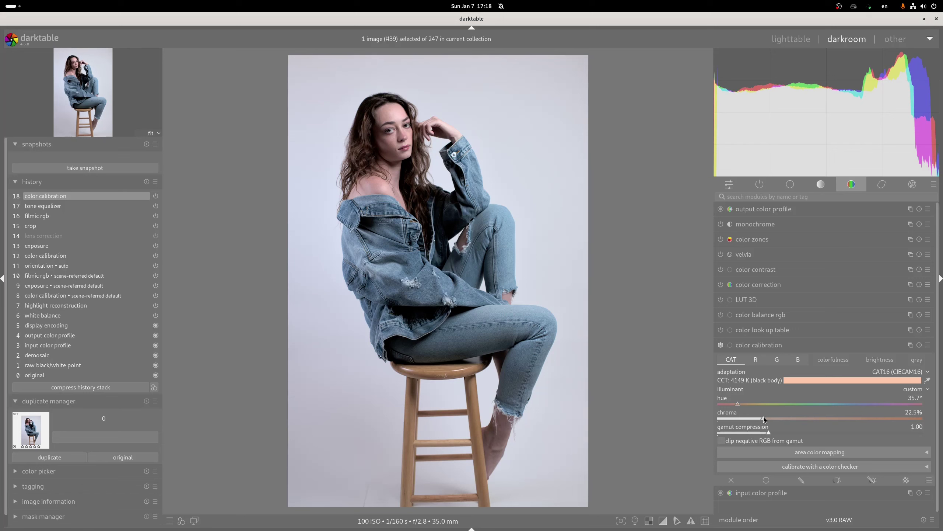
Brighten the backdrop's highlights with the tone equalizer and darken the black top's tones around -5 EV to about -1.1 EV
left_click(770, 185)
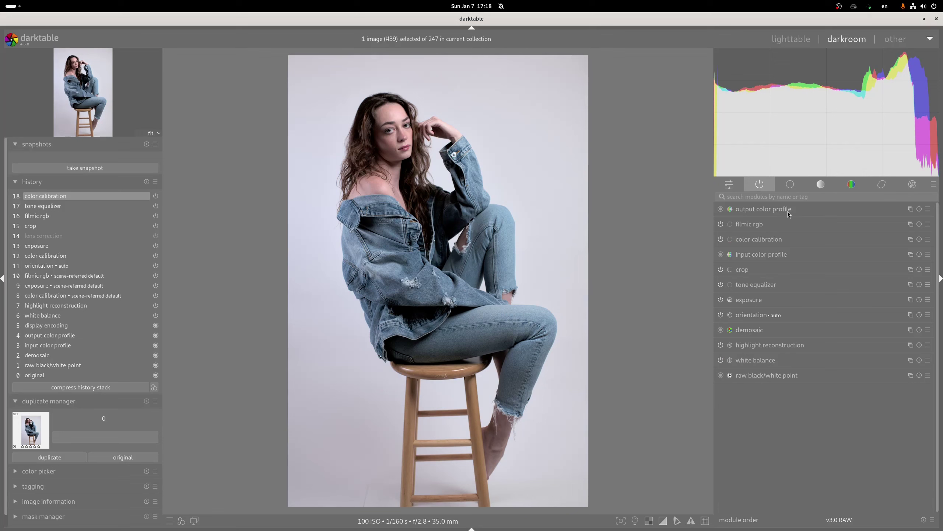
left_click(790, 184)
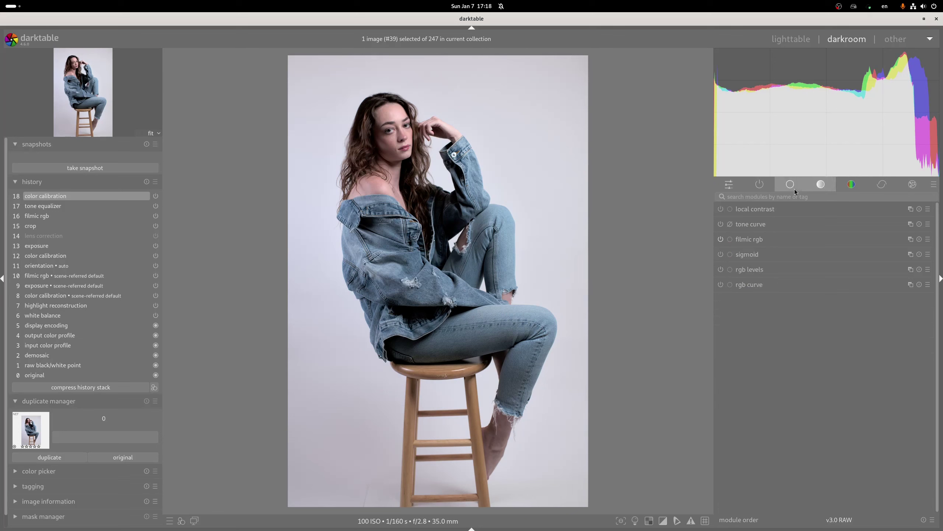
left_click(778, 261)
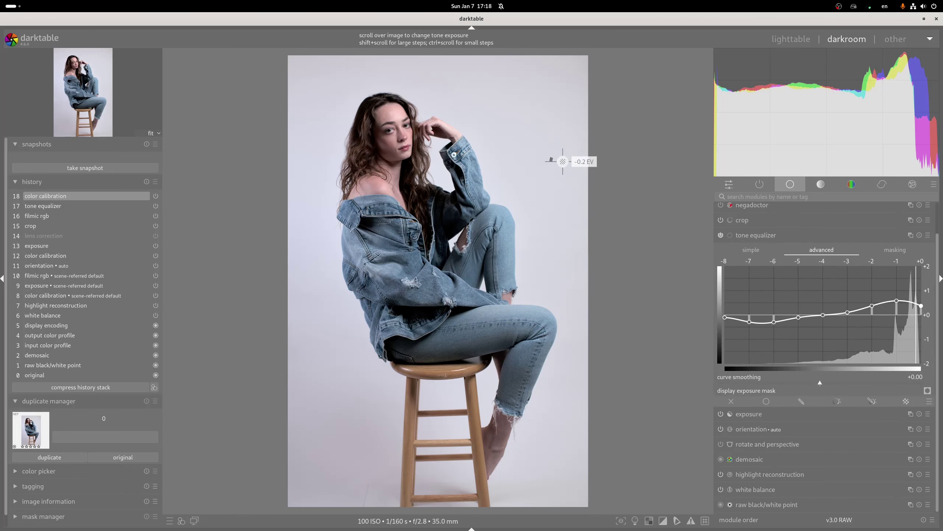
scroll(563, 161, "up", 2)
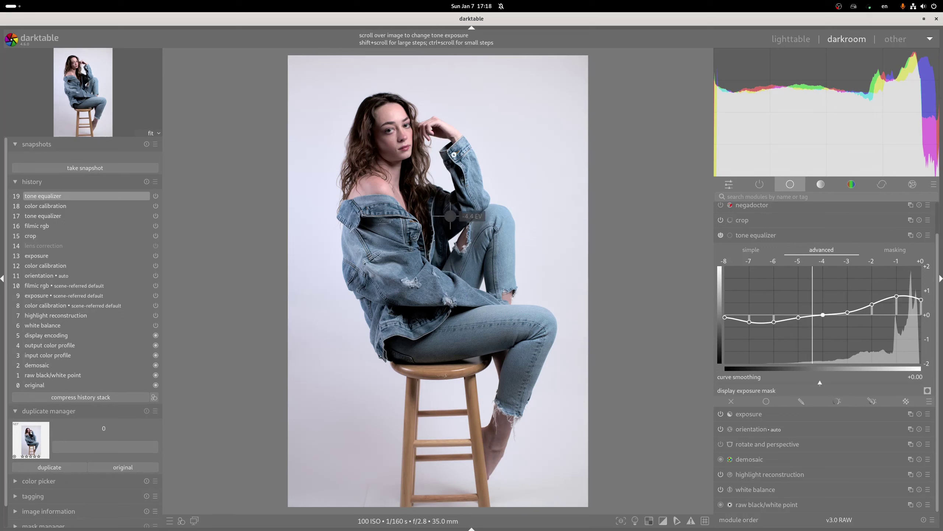
scroll(479, 211, "down", 4)
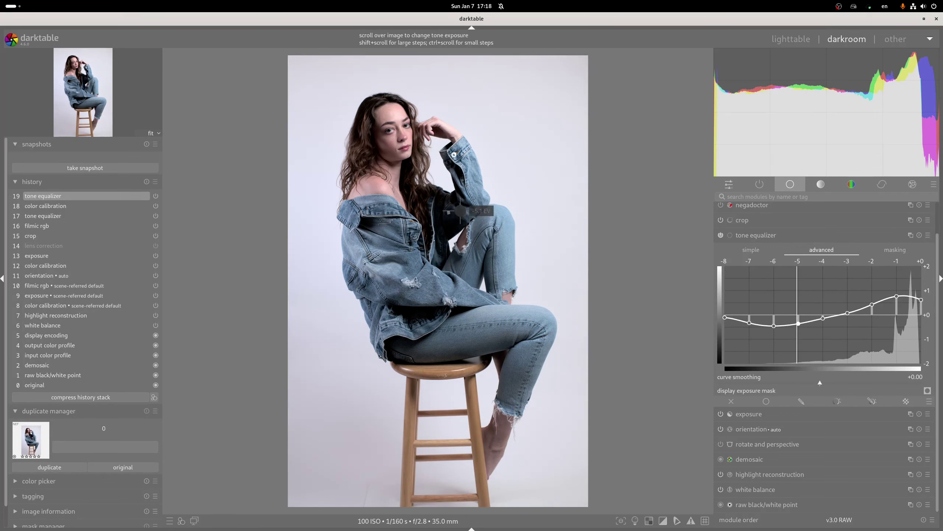
scroll(437, 206, "down", 3)
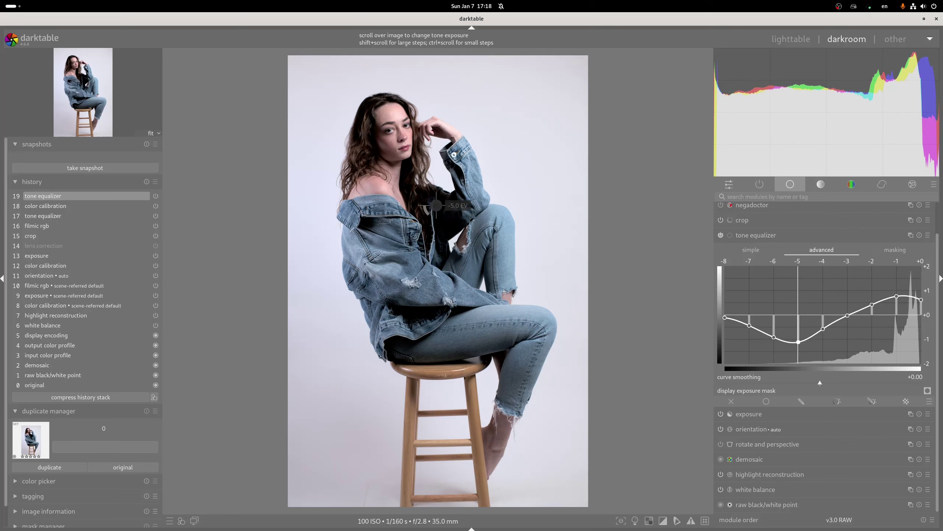
left_click(827, 234)
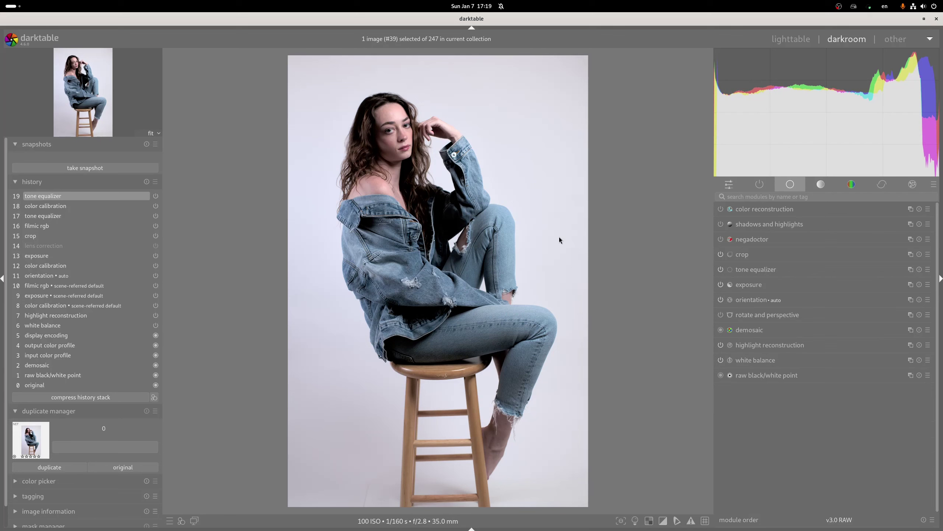
key("ctrl+shift+f")
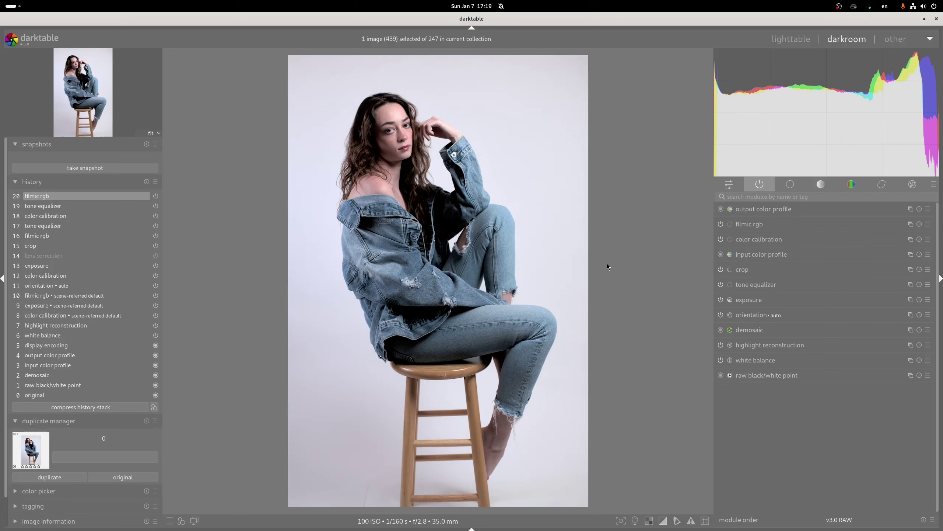